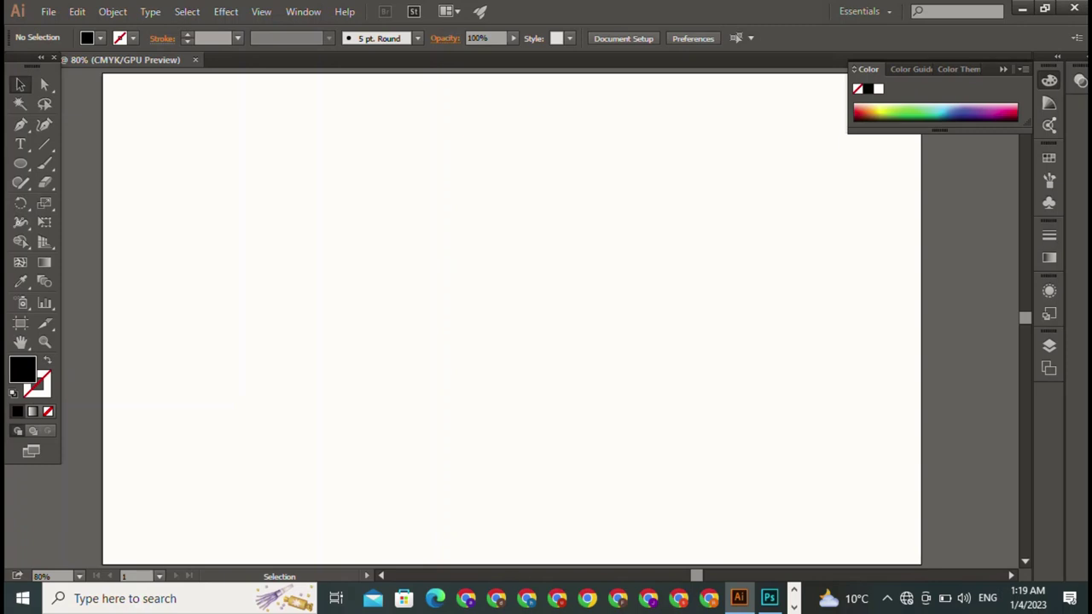
# Type a letter A on the artboard
pyautogui.press('t')
pyautogui.click(331, 118)
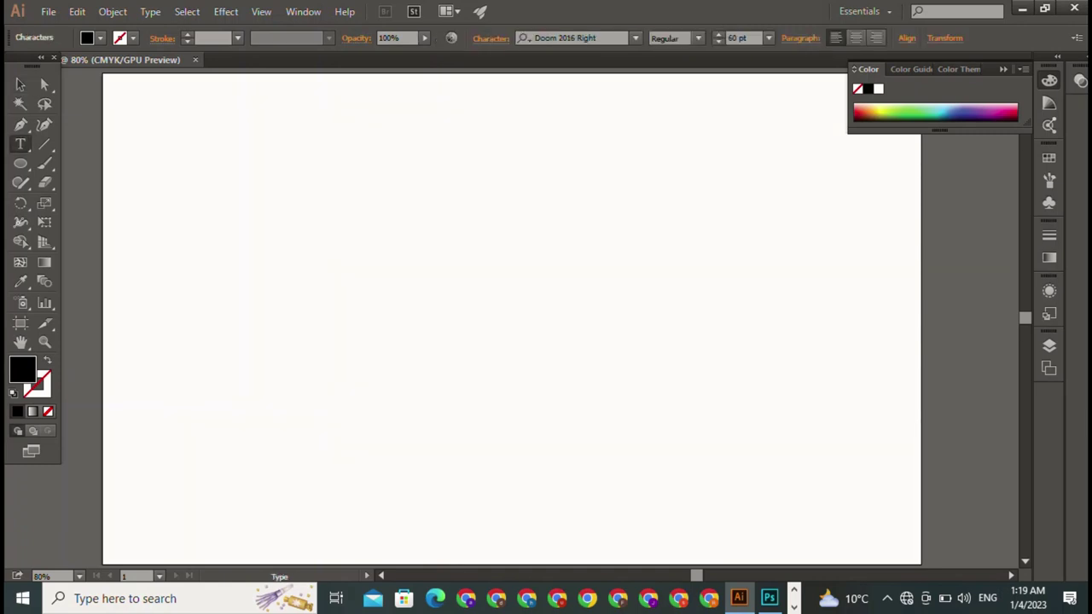
pyautogui.write('A')
pyautogui.press('Escape')
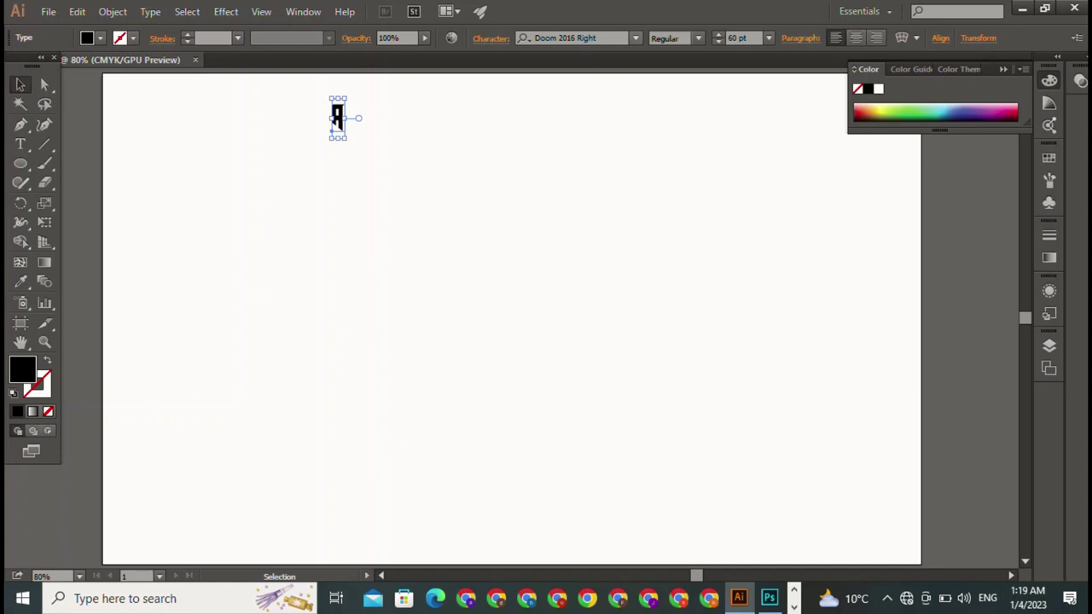
# Set the A in Harlow Solid Italic and scale it up to a large size
pyautogui.click(635, 38)
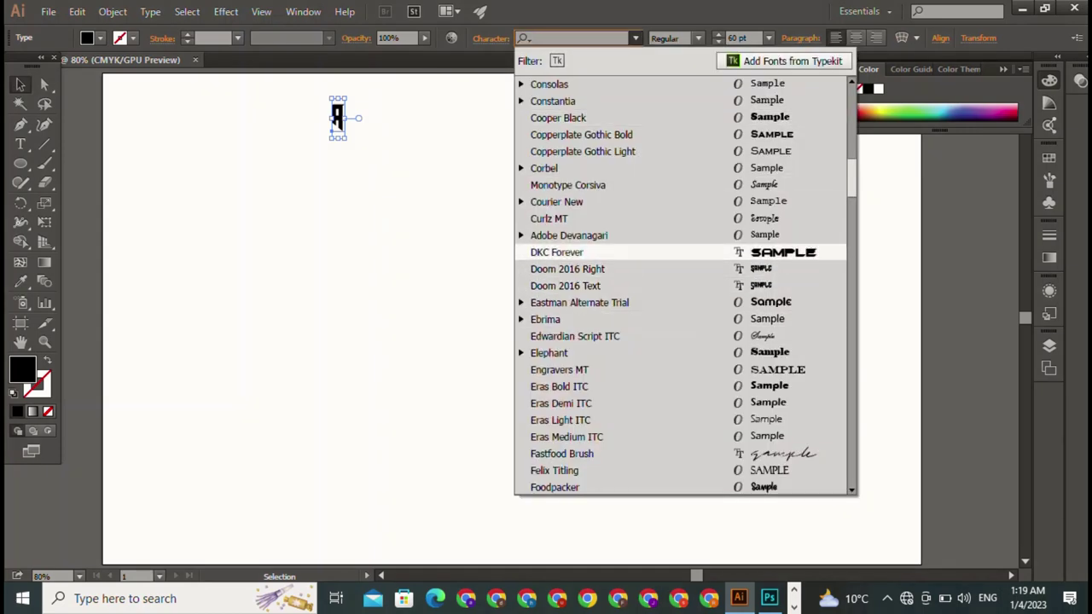
pyautogui.scroll(-1, 683, 353)
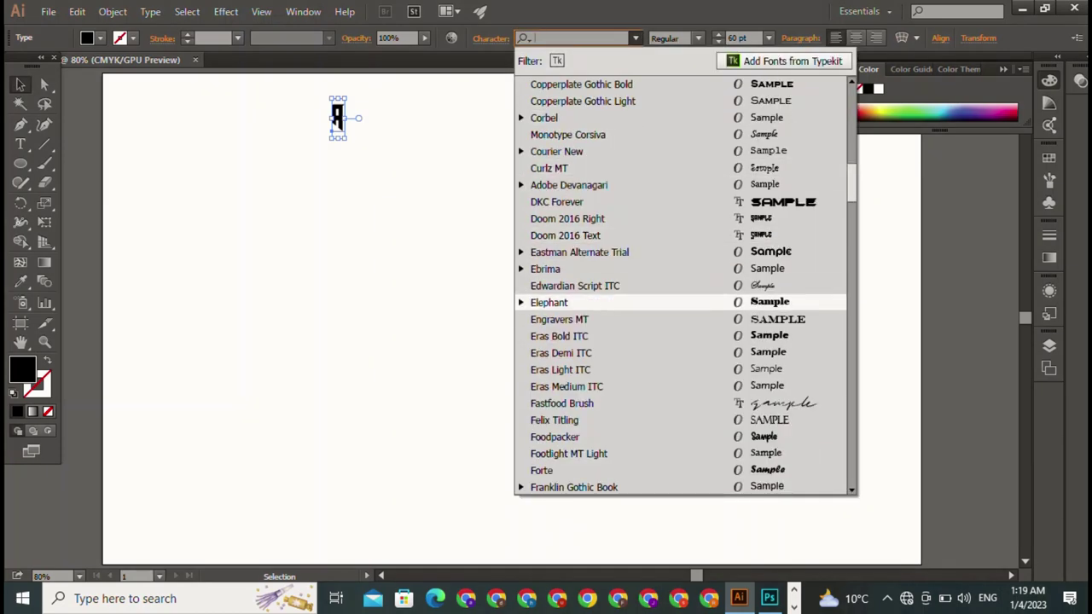
pyautogui.scroll(-5, 682, 341)
pyautogui.scroll(-5, 683, 341)
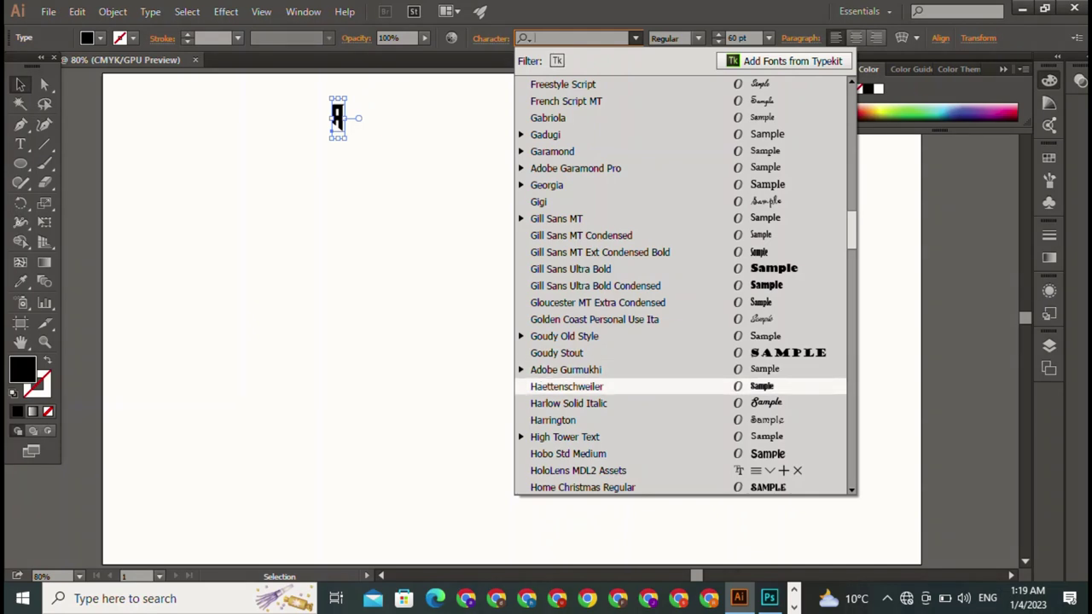
pyautogui.click(597, 402)
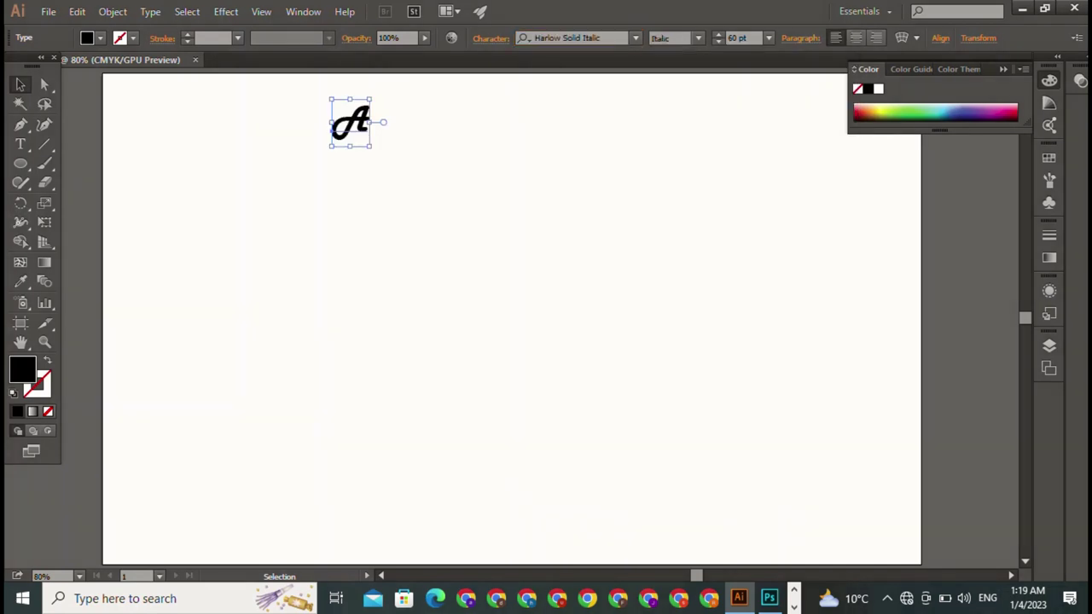
pyautogui.moveTo(371, 146); pyautogui.dragTo(541, 361)
pyautogui.hotkey('ctrl', 'shift', 'a')
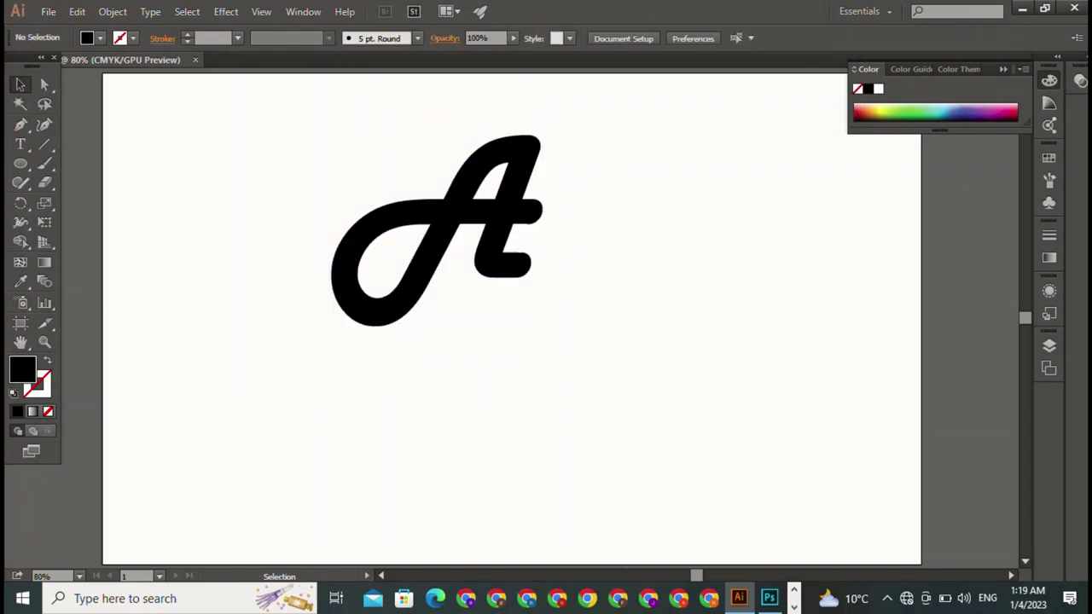
# Place a second letter A near the artboard's top-left
pyautogui.click(20, 144)
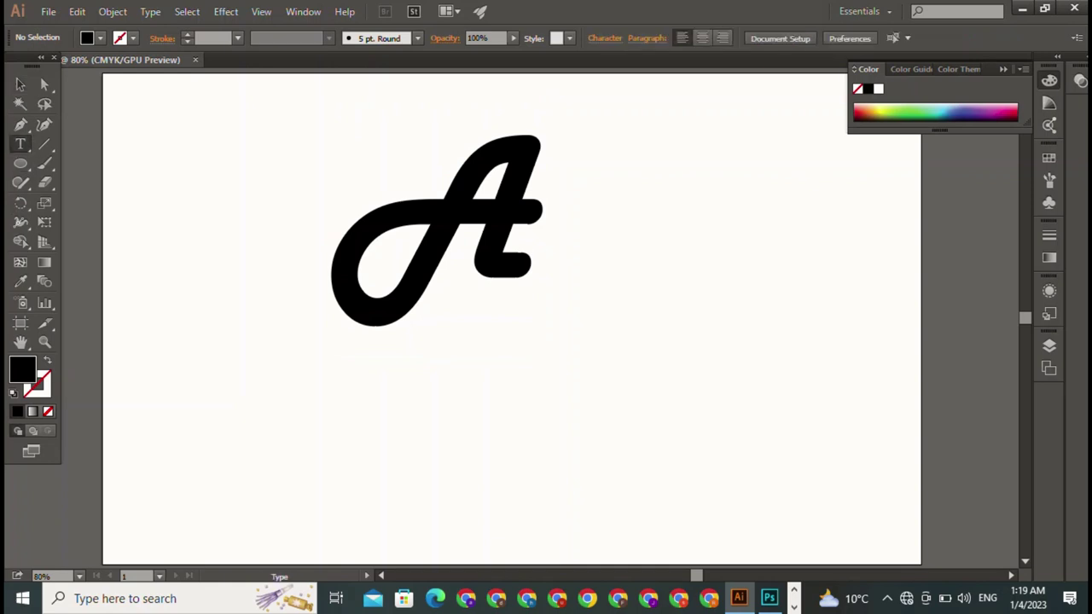
pyautogui.click(167, 103)
pyautogui.write('A')
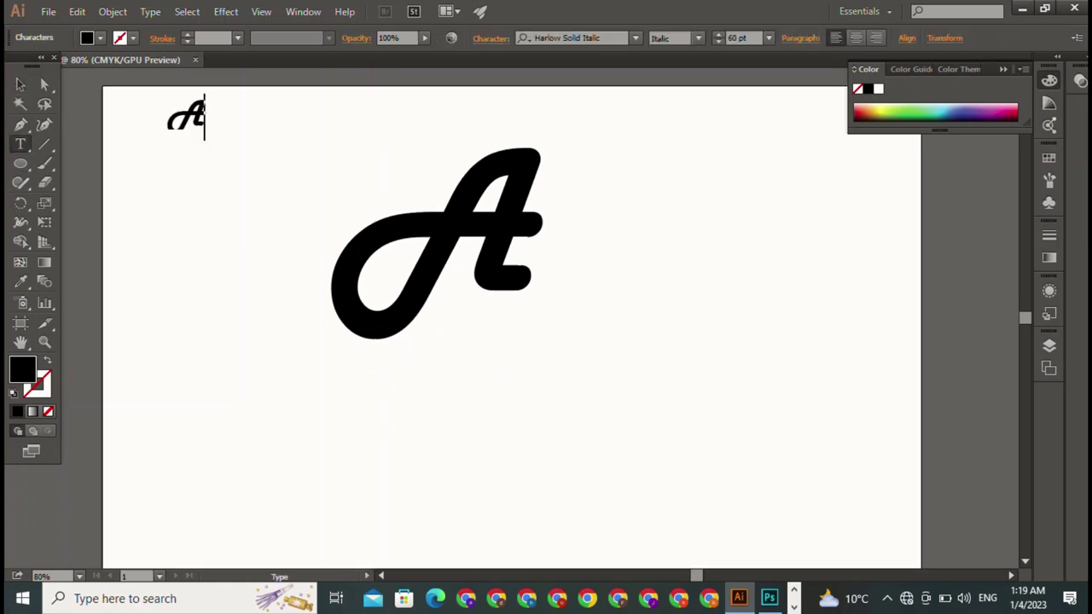
pyautogui.press('Escape')
# Try Inkland and Letter Gothic Std on the small A, ending with Matura MT Script Capitals
pyautogui.click(635, 37)
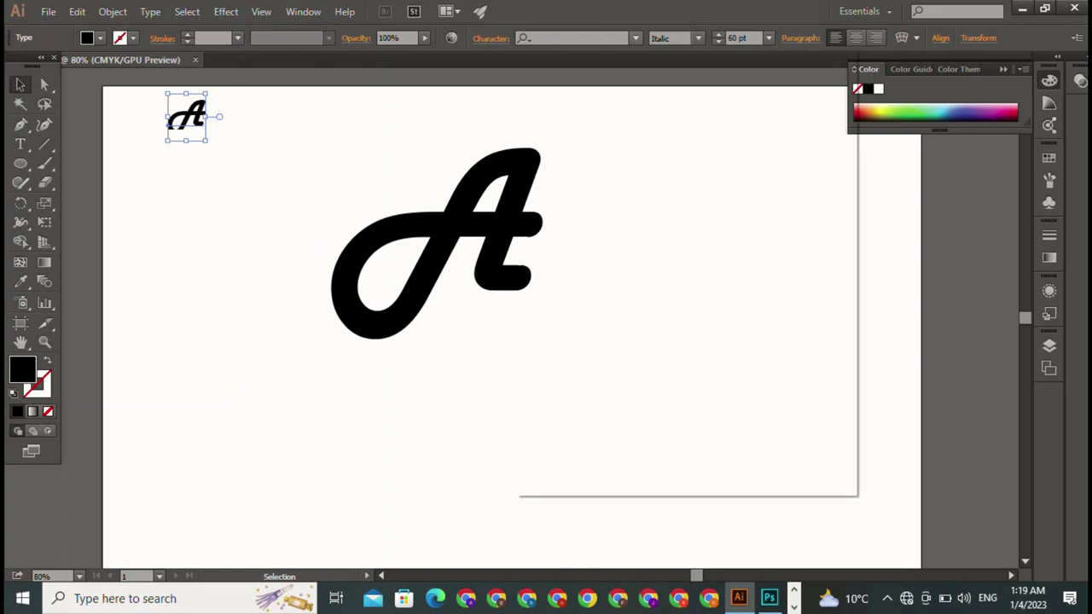
pyautogui.write('Inkland')
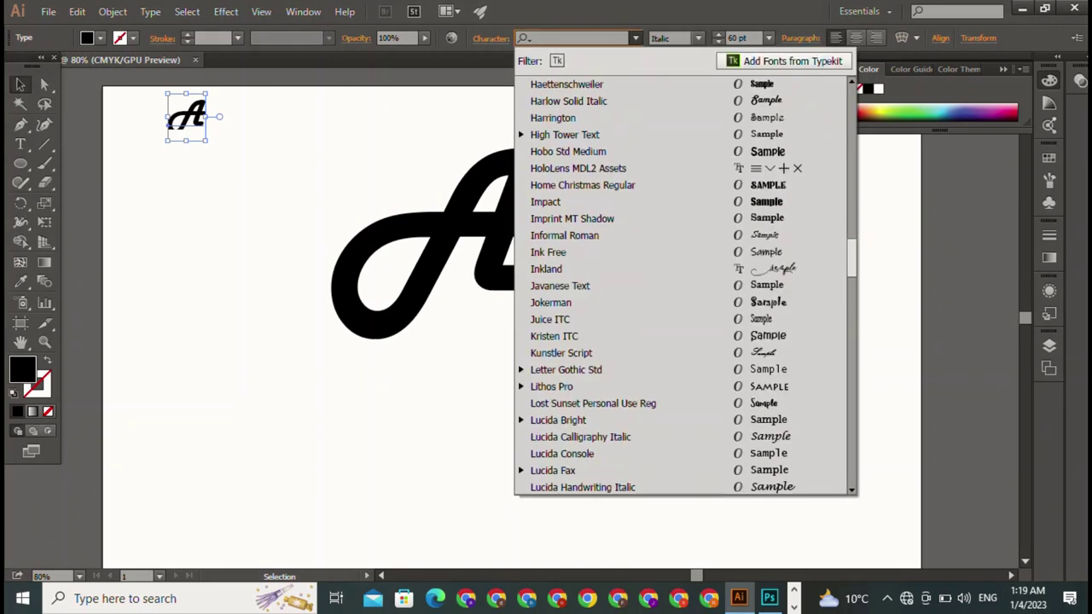
pyautogui.press('Return')
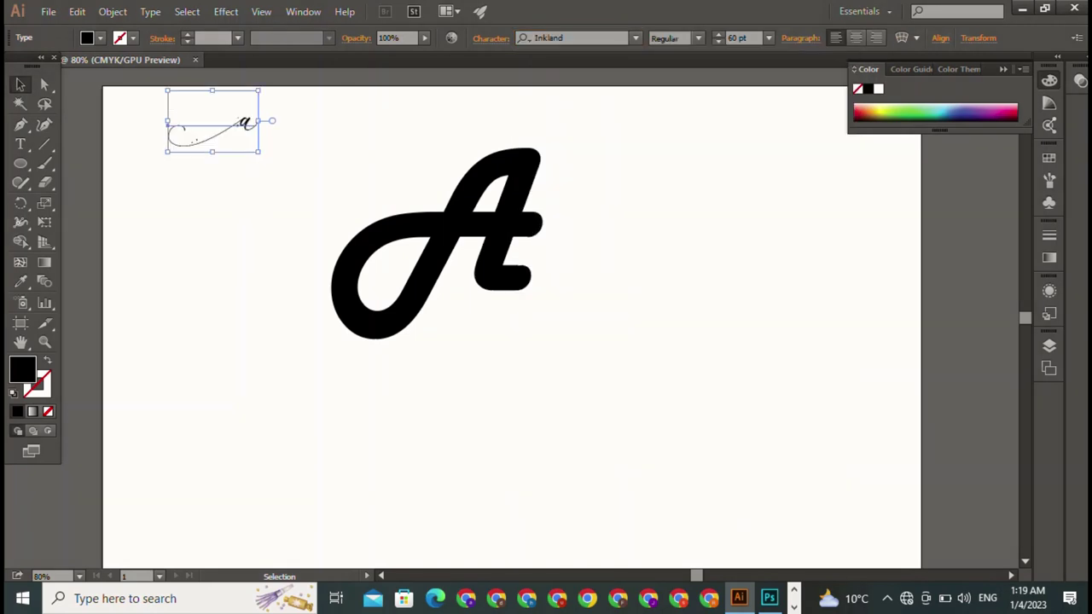
pyautogui.click(635, 37)
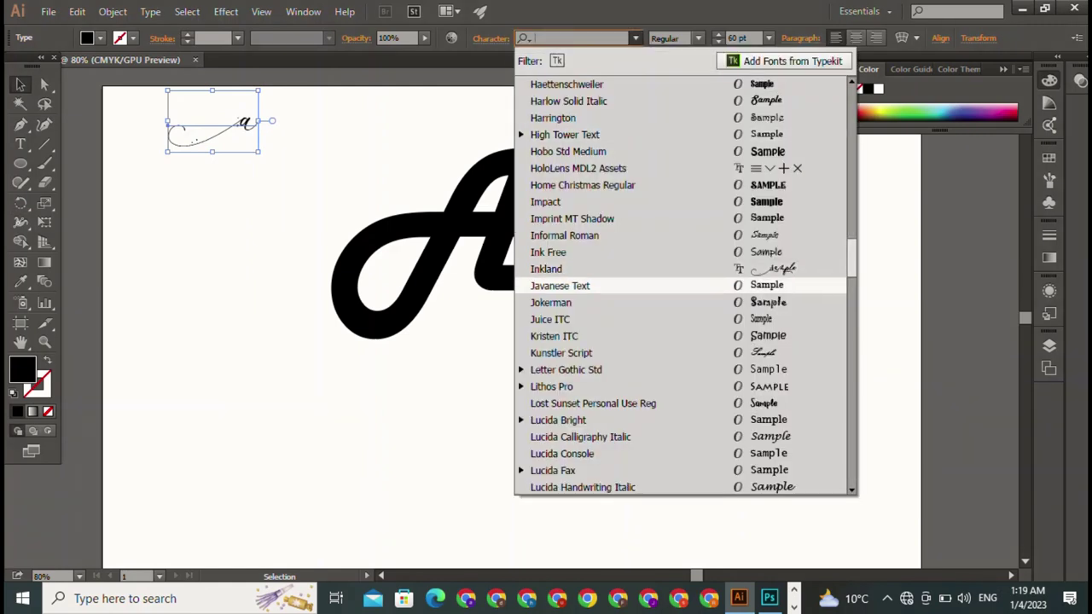
pyautogui.click(585, 366)
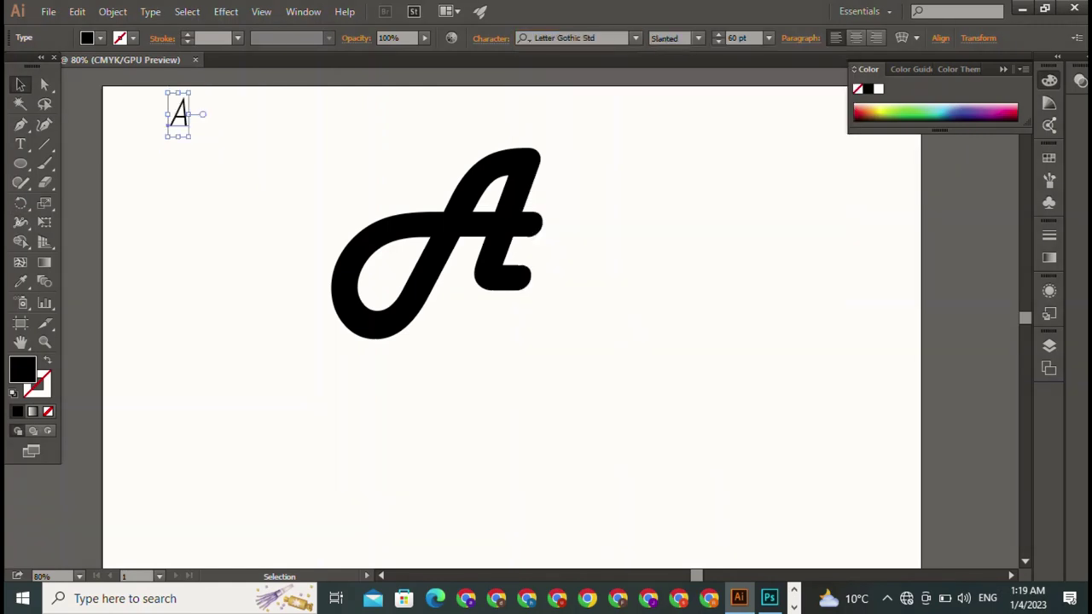
pyautogui.click(634, 37)
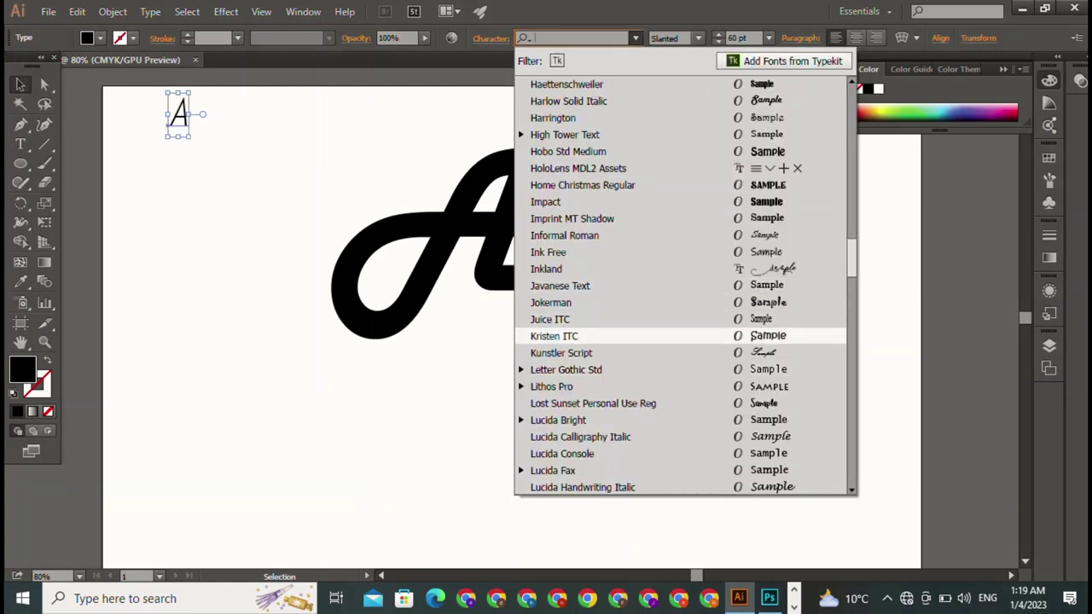
pyautogui.scroll(-3, 683, 281)
pyautogui.scroll(-1, 682, 282)
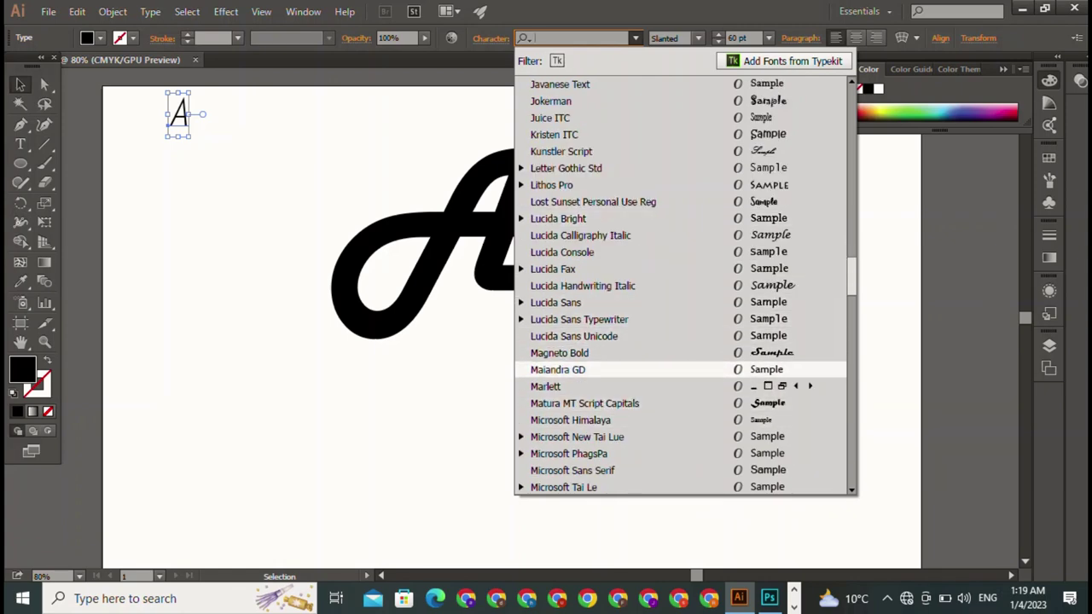
pyautogui.press('Escape')
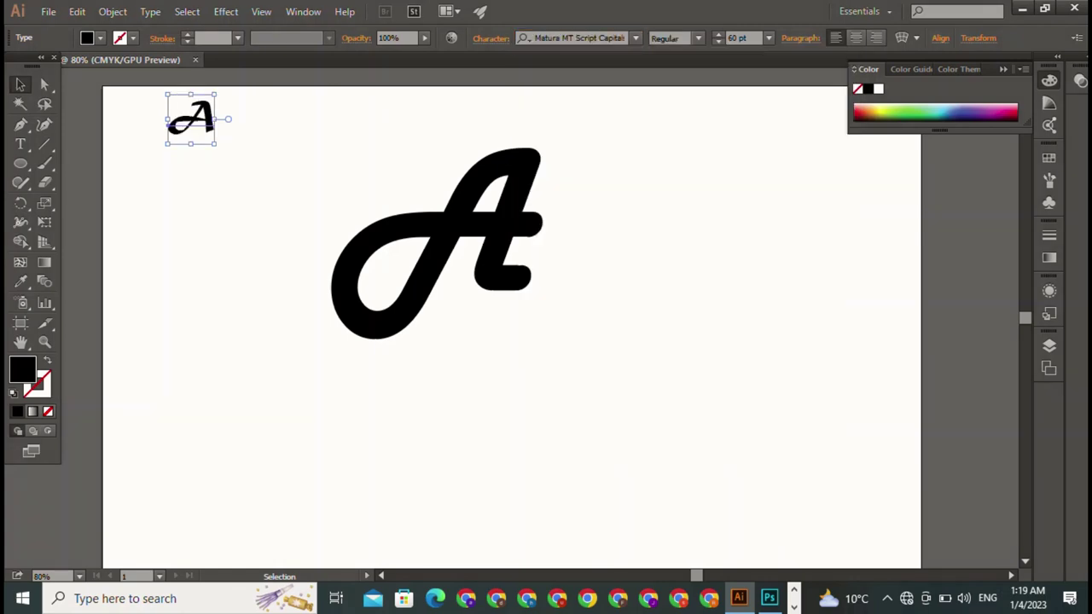
# Move the small A into the large Harlow A's lower loop, then deselect
pyautogui.moveTo(190, 120)
pyautogui.mouseDown()
pyautogui.moveTo(386, 261)
pyautogui.moveTo(384, 273)
pyautogui.mouseUp()
pyautogui.hotkey('ctrl', 'a')
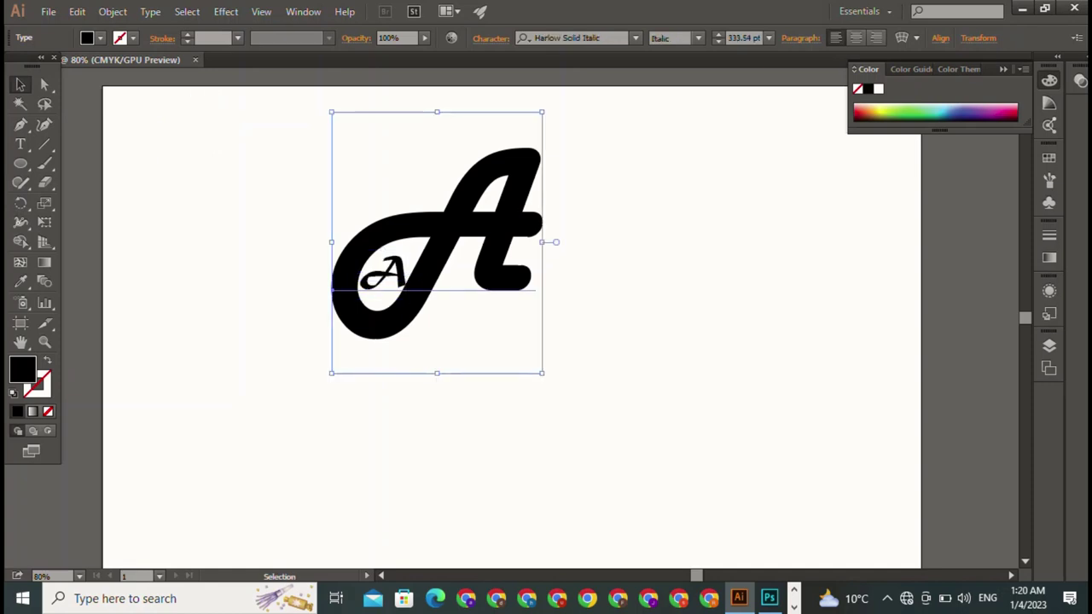
pyautogui.hotkey('ctrl', 'shift', 'a')
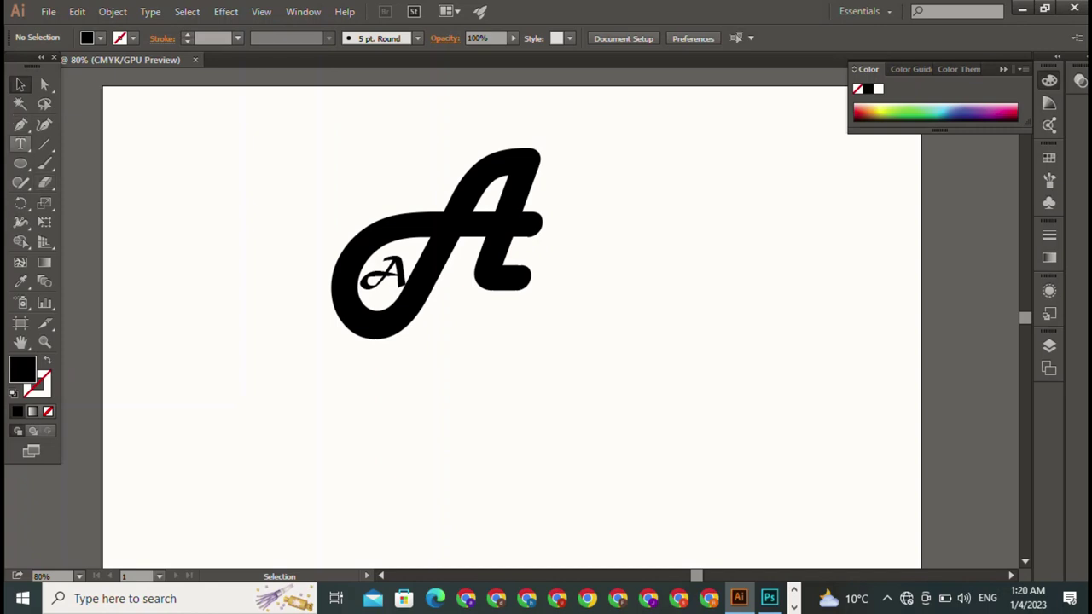
# Draw a square to the right of the letters
pyautogui.moveTo(20, 164); pyautogui.dragTo(76, 163)
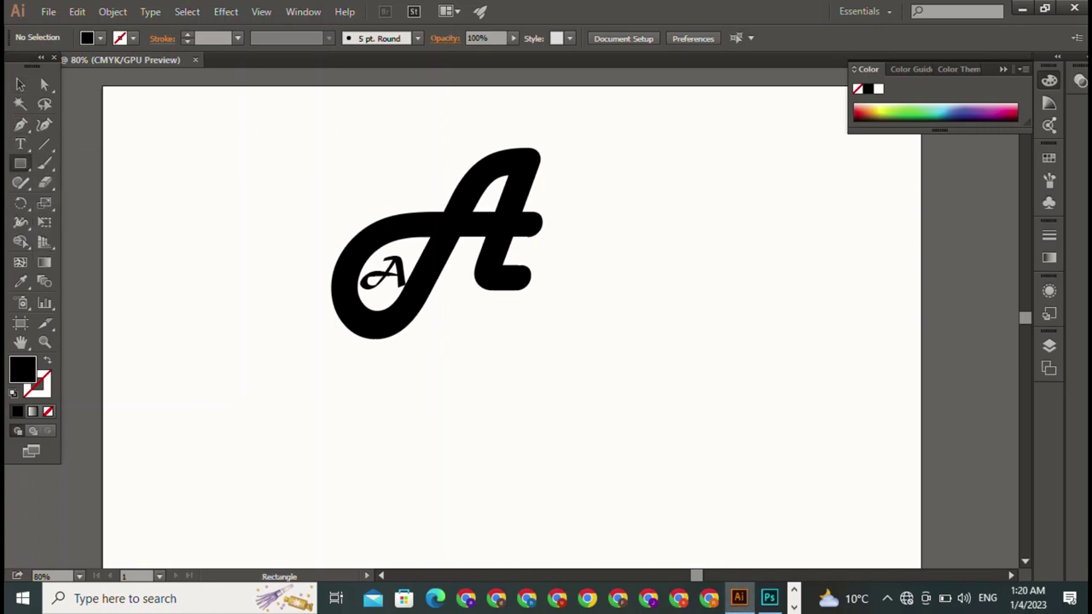
pyautogui.moveTo(653, 217); pyautogui.dragTo(822, 385)
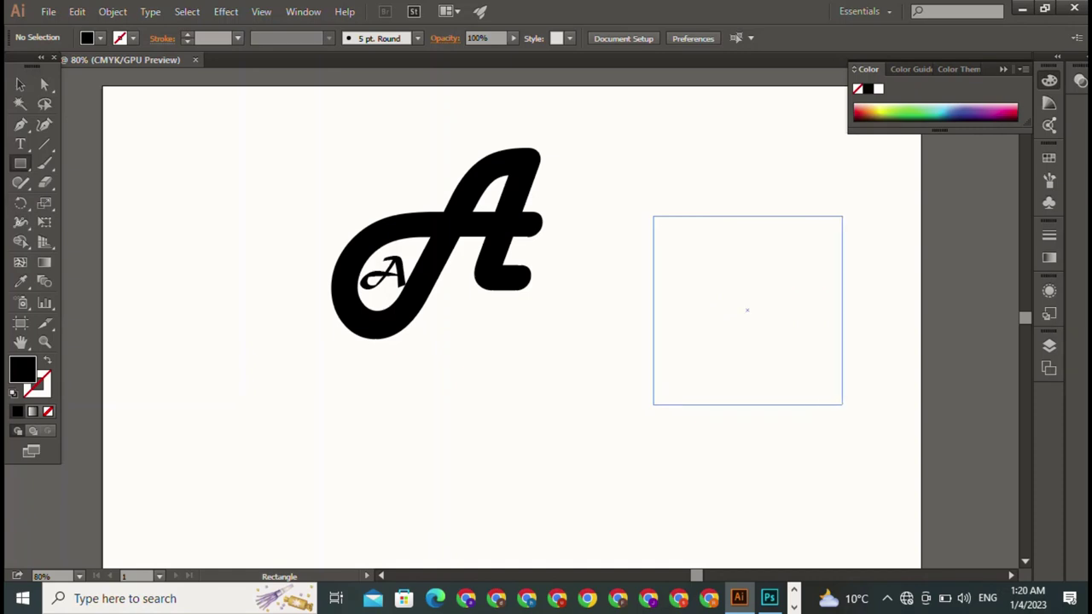
pyautogui.moveTo(822, 385); pyautogui.dragTo(786, 348)
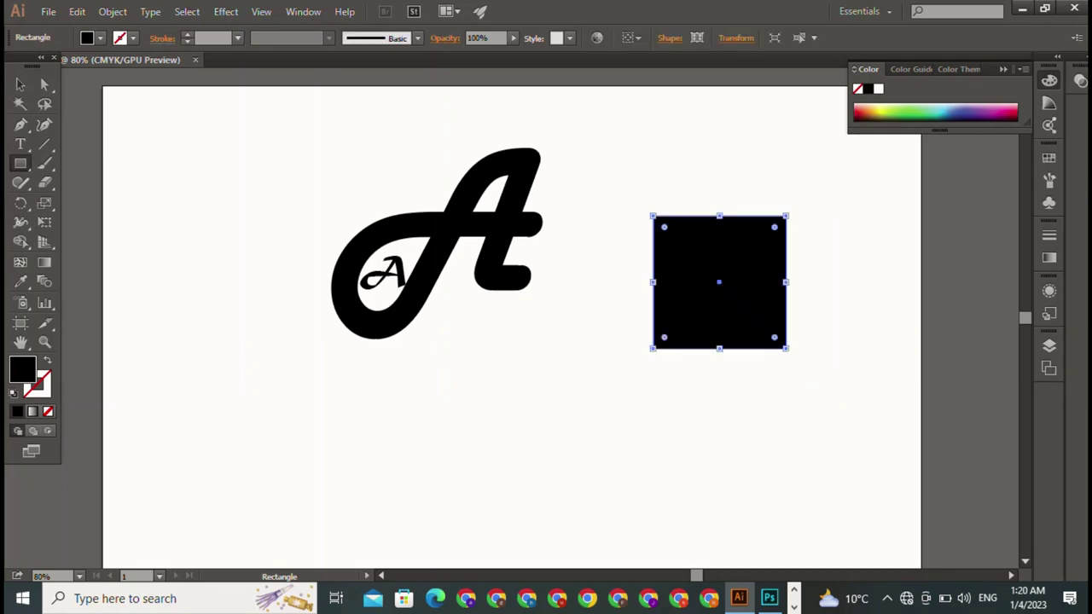
pyautogui.click(21, 85)
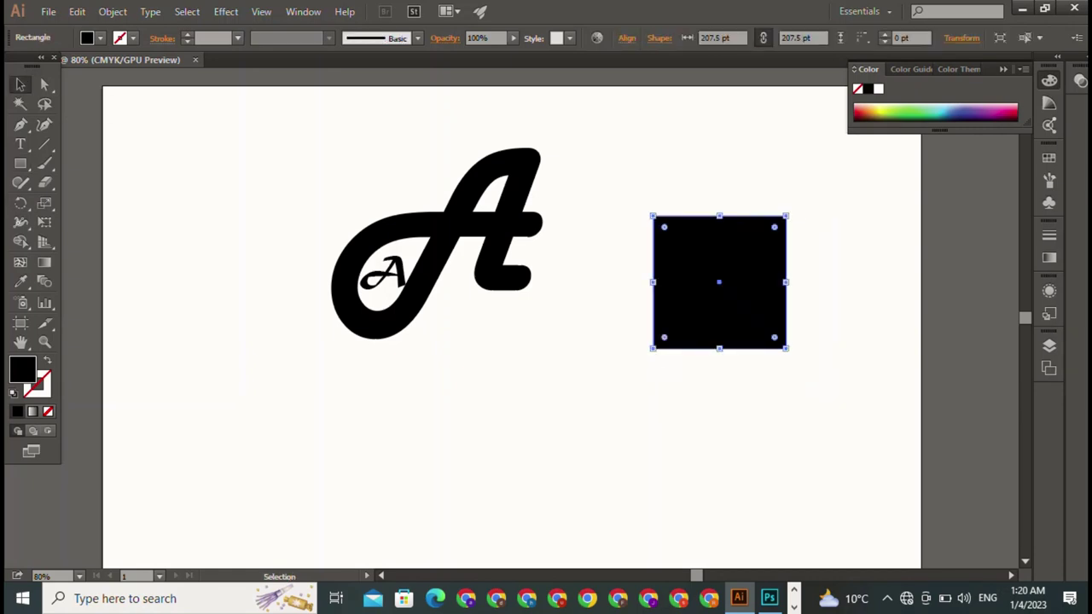
# Round the square's bottom-right corner to a 207.5 pt radius, forming a quarter-circle
pyautogui.press('a')
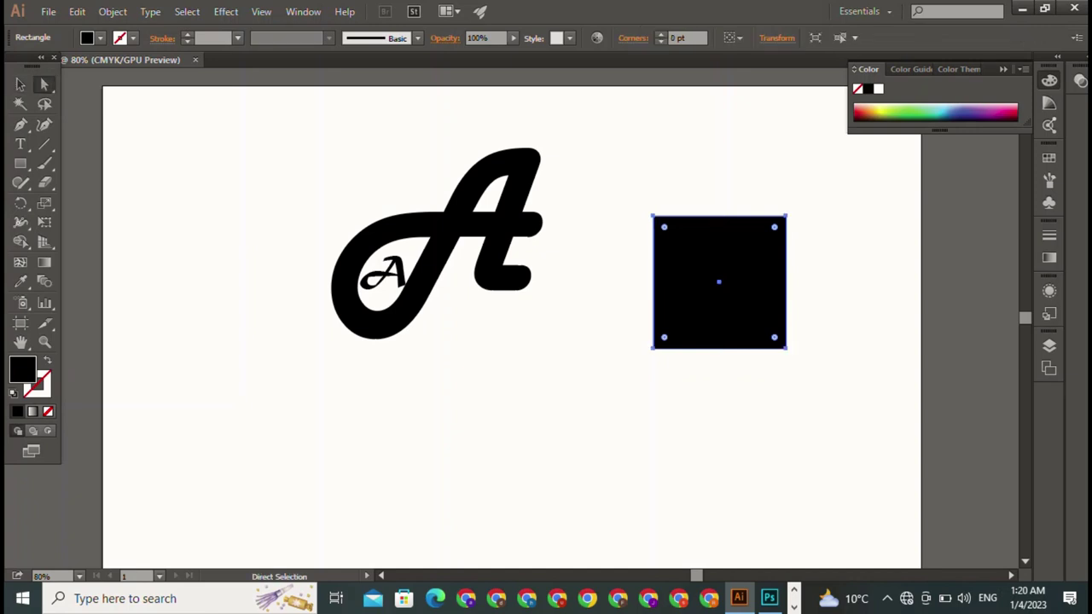
pyautogui.moveTo(812, 373); pyautogui.dragTo(708, 273)
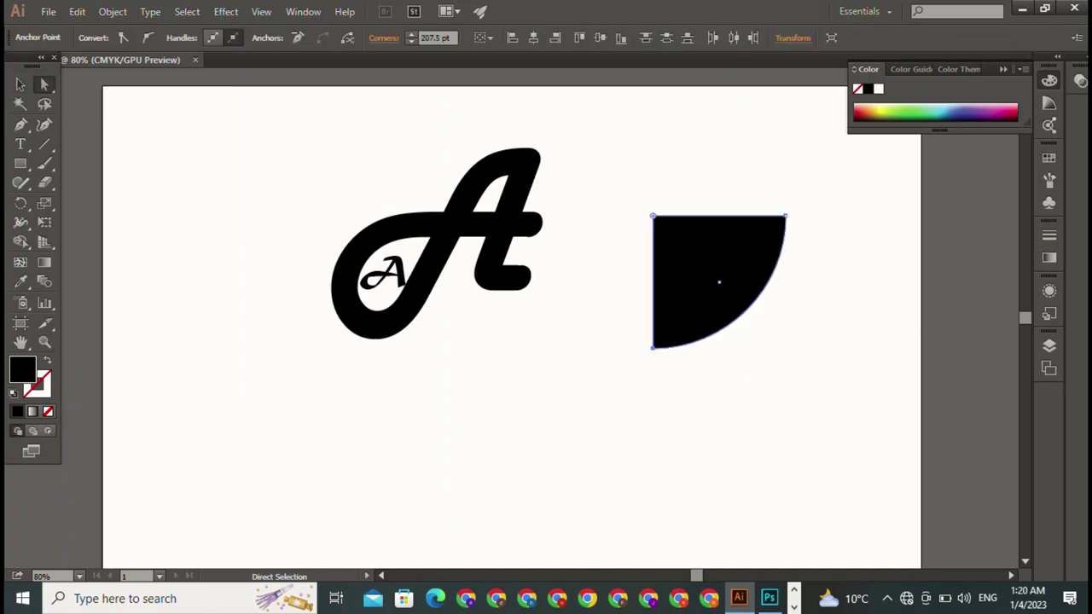
pyautogui.click(21, 85)
pyautogui.click(461, 204)
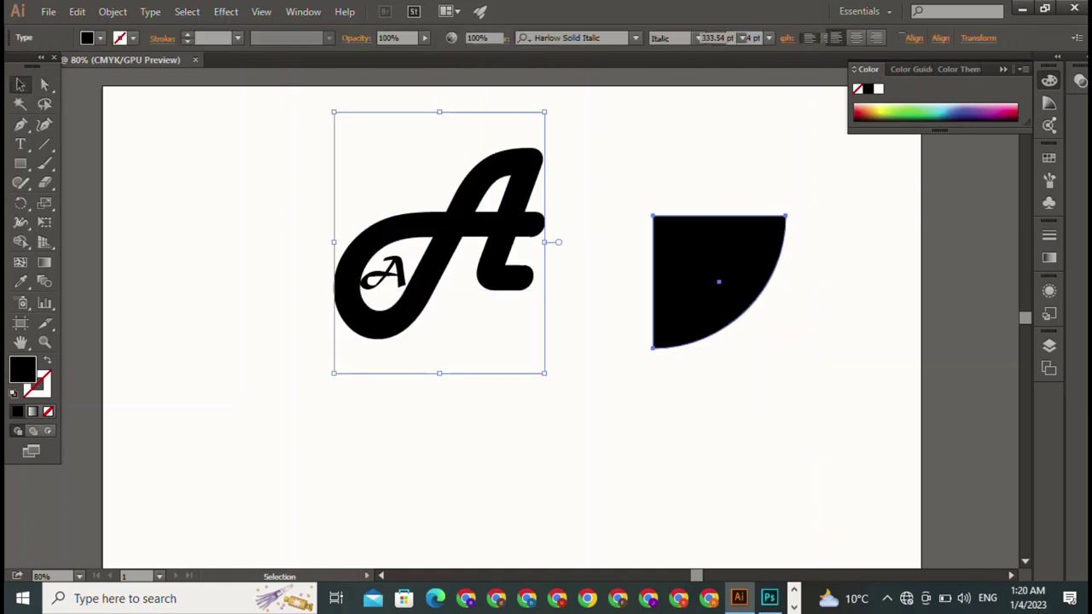
pyautogui.click(717, 281)
# Duplicate the quarter-circle, reflect it horizontally, and place it beneath the original
pyautogui.moveTo(719, 281); pyautogui.dragTo(645, 416)
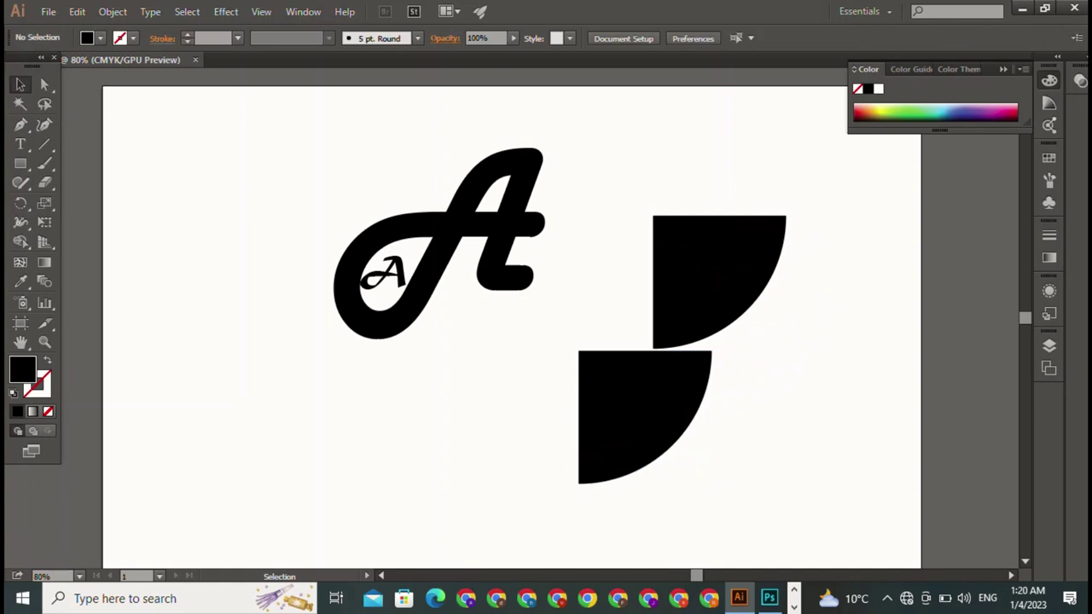
pyautogui.rightClick(669, 391)
pyautogui.moveTo(714, 311)
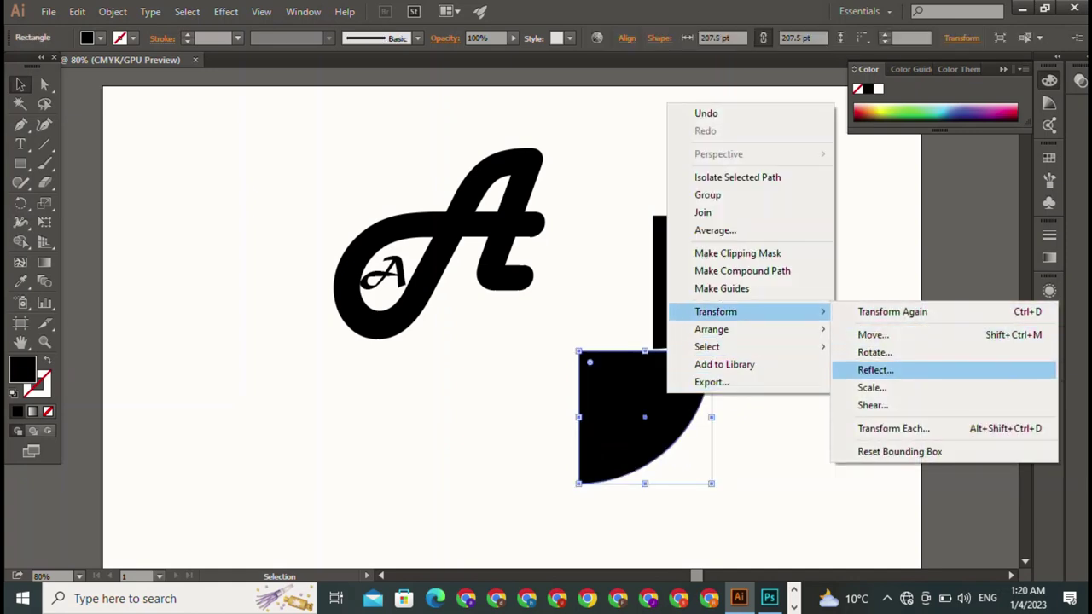
pyautogui.click(875, 369)
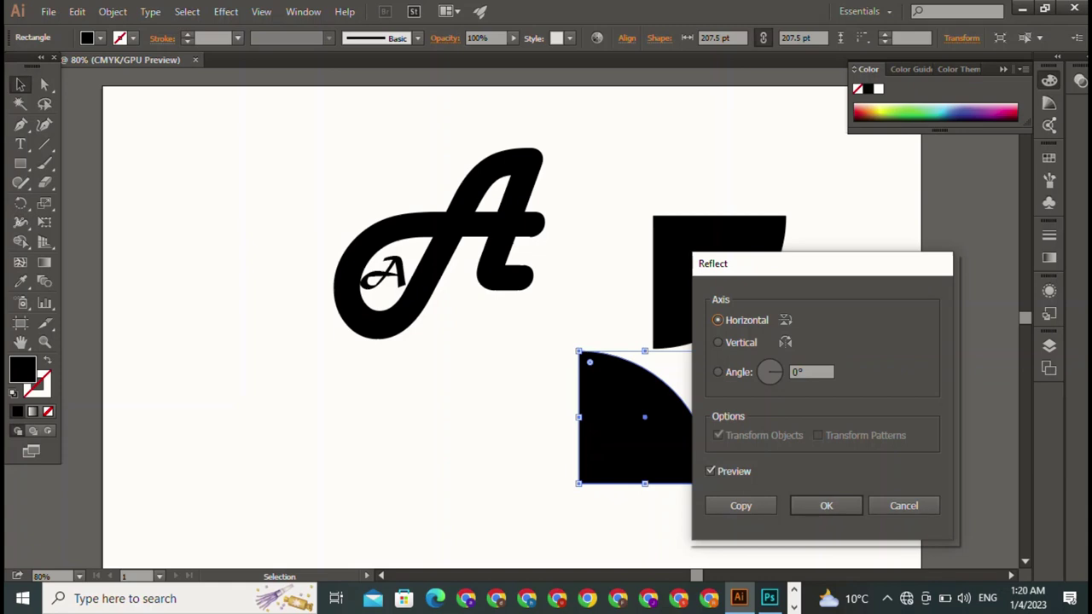
pyautogui.click(825, 506)
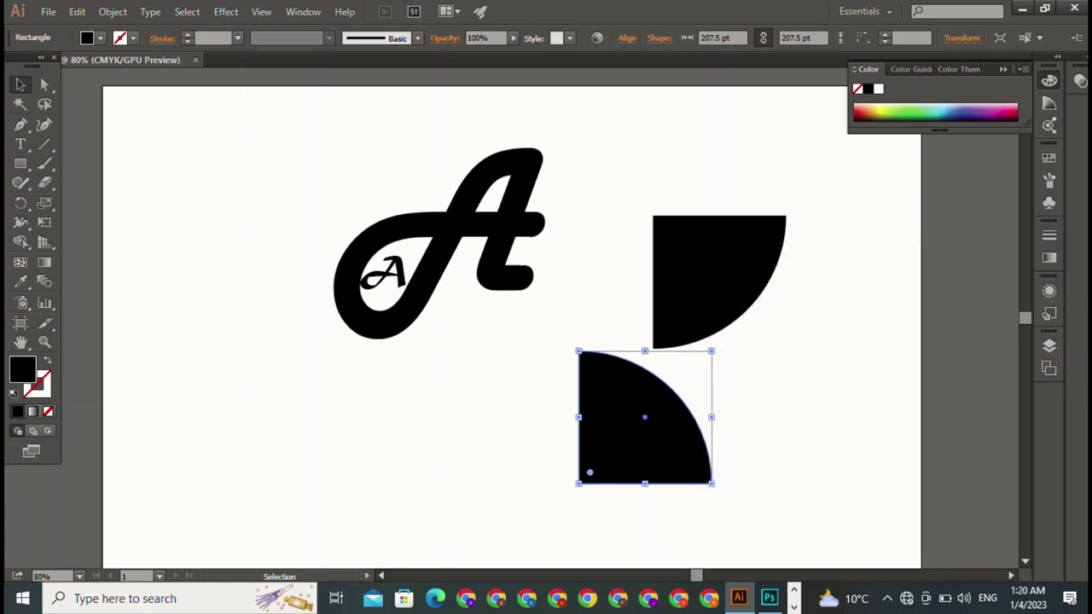
pyautogui.moveTo(644, 417); pyautogui.dragTo(719, 379)
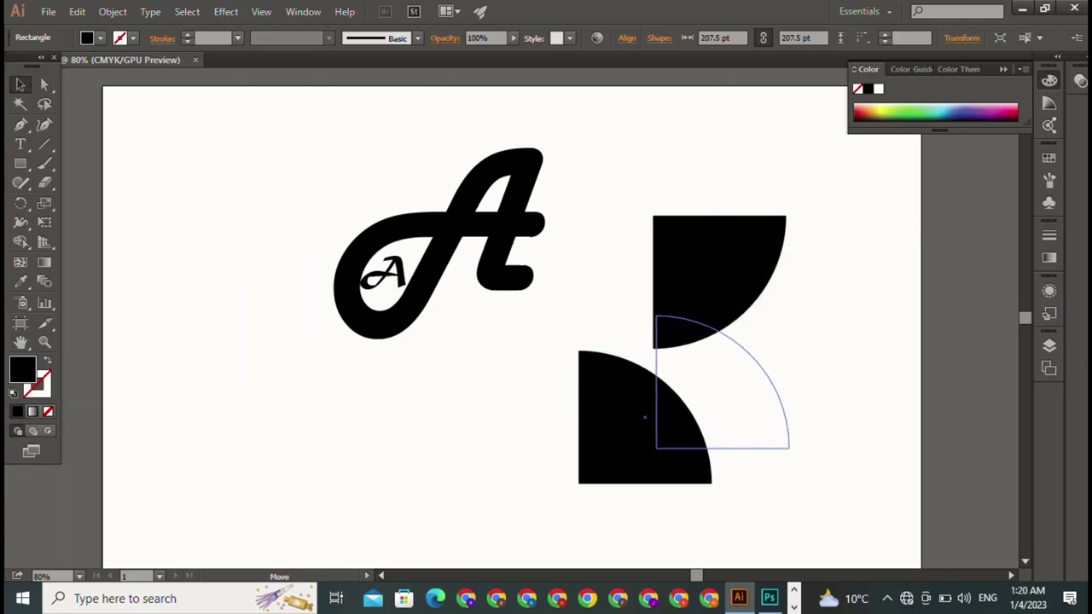
# Nudge the flipped copy up two steps until both curves meet in a point
pyautogui.hotkey('ctrl', 'shift', 'a')
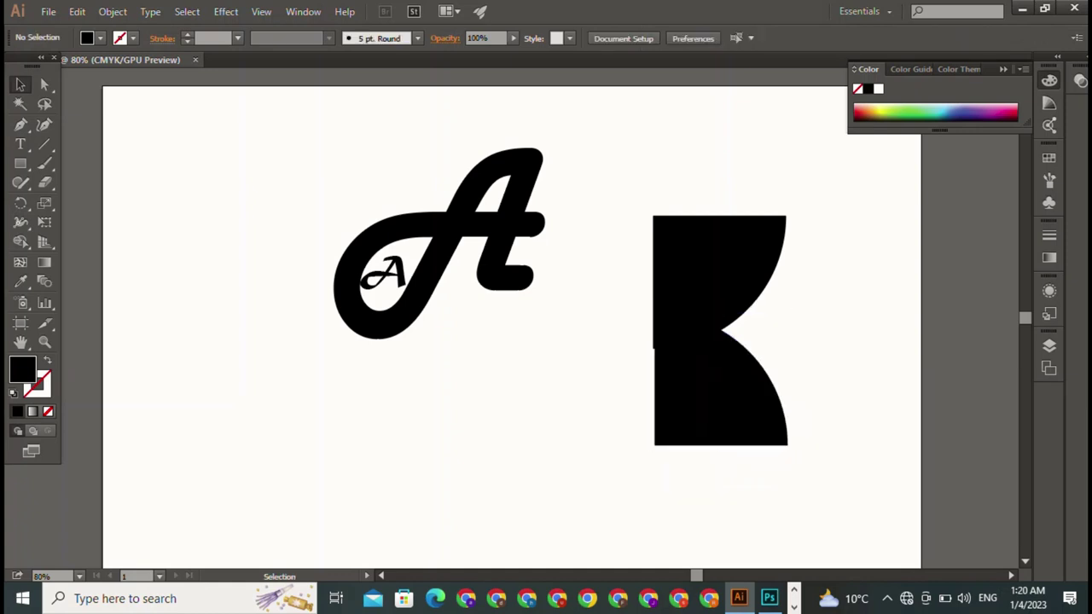
pyautogui.click(719, 392)
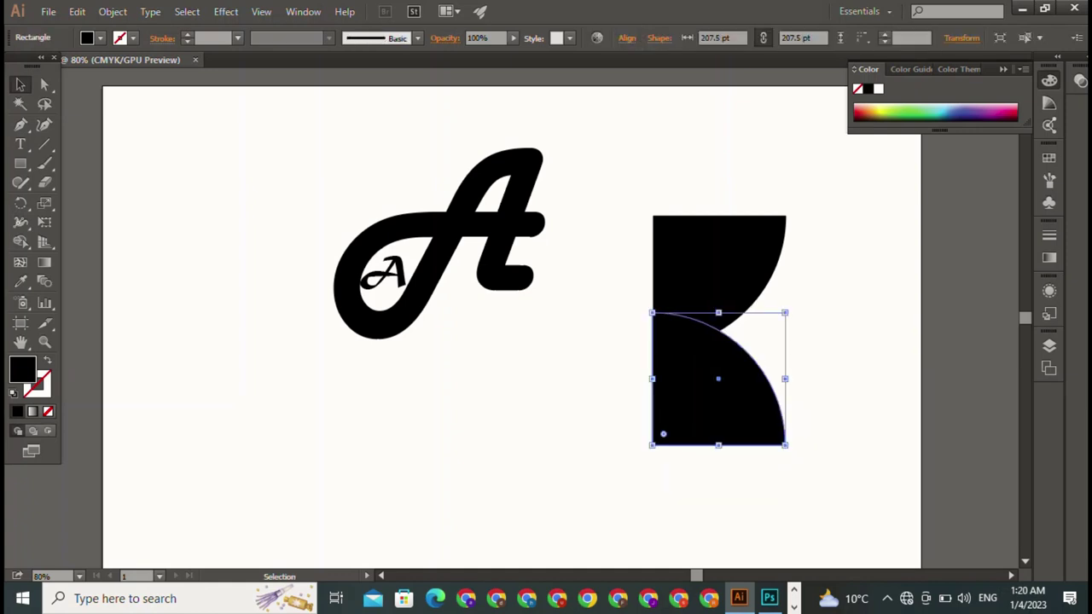
pyautogui.hotkey('ctrl', 'shift', 'a')
pyautogui.click(719, 392)
pyautogui.hotkey('ctrl', 'shift', 'a')
pyautogui.click(719, 393)
pyautogui.hotkey('ctrl', 'shift', 'a')
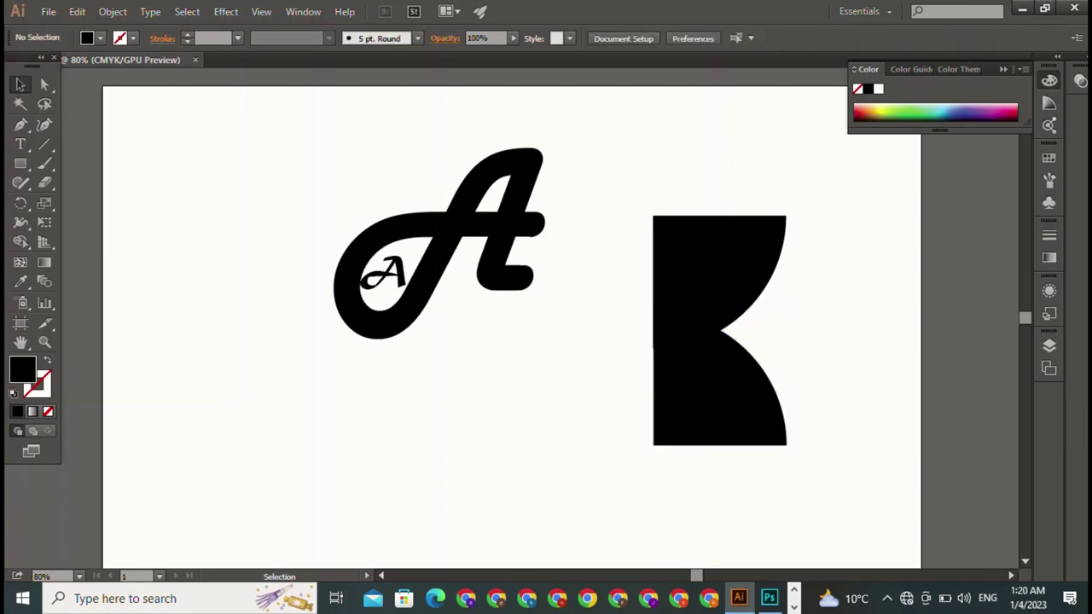
pyautogui.click(719, 393)
pyautogui.press('Up')
pyautogui.press('Up')
pyautogui.press('Up')
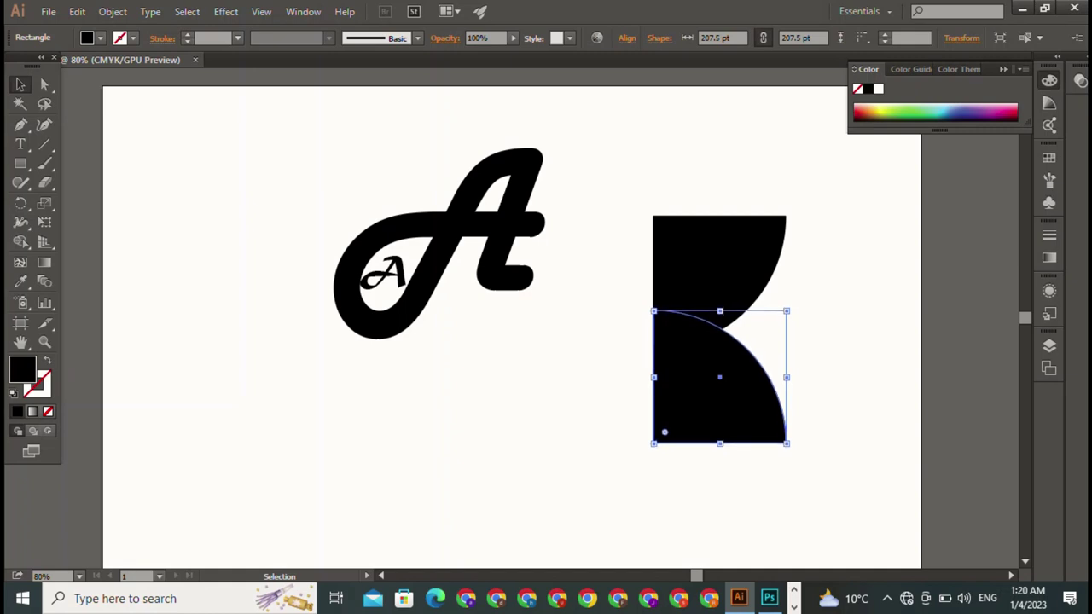
pyautogui.press('Up')
pyautogui.press('Up')
pyautogui.hotkey('ctrl', 'shift', 'a')
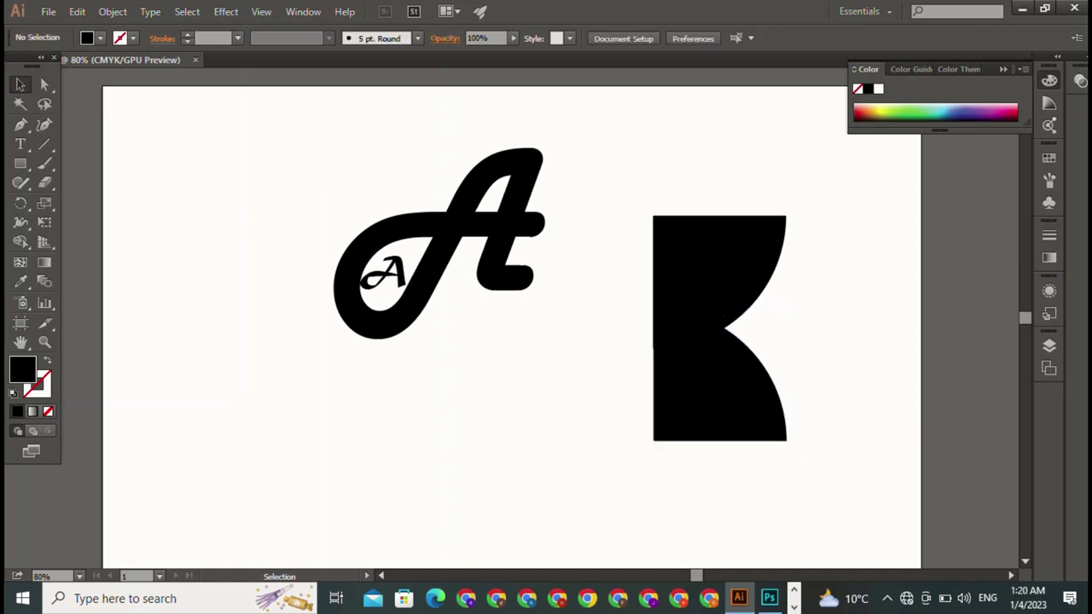
pyautogui.click(719, 384)
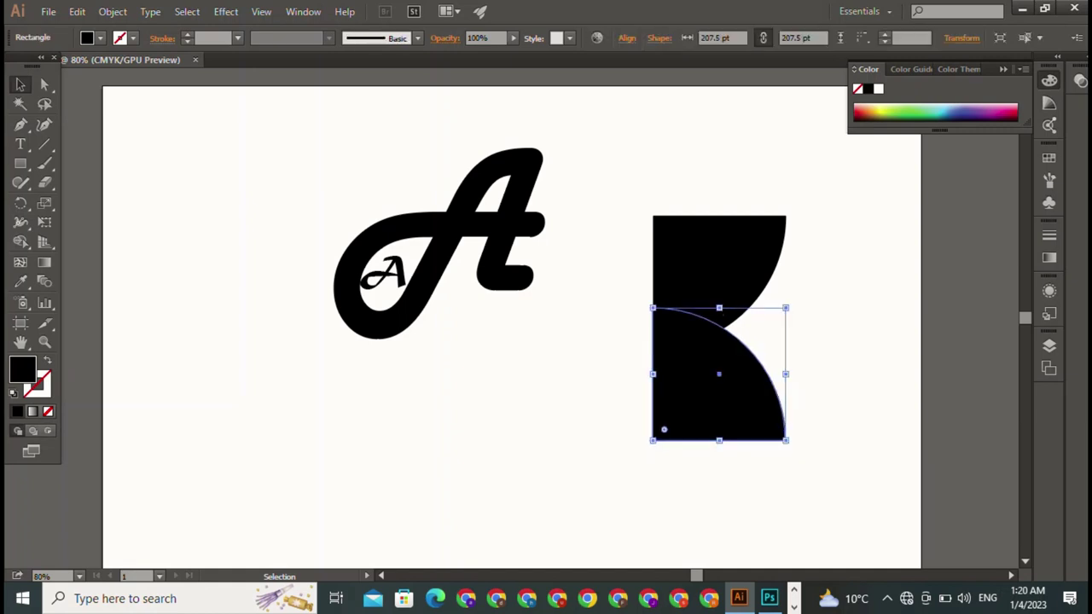
pyautogui.hotkey('ctrl', 'shift', 'a')
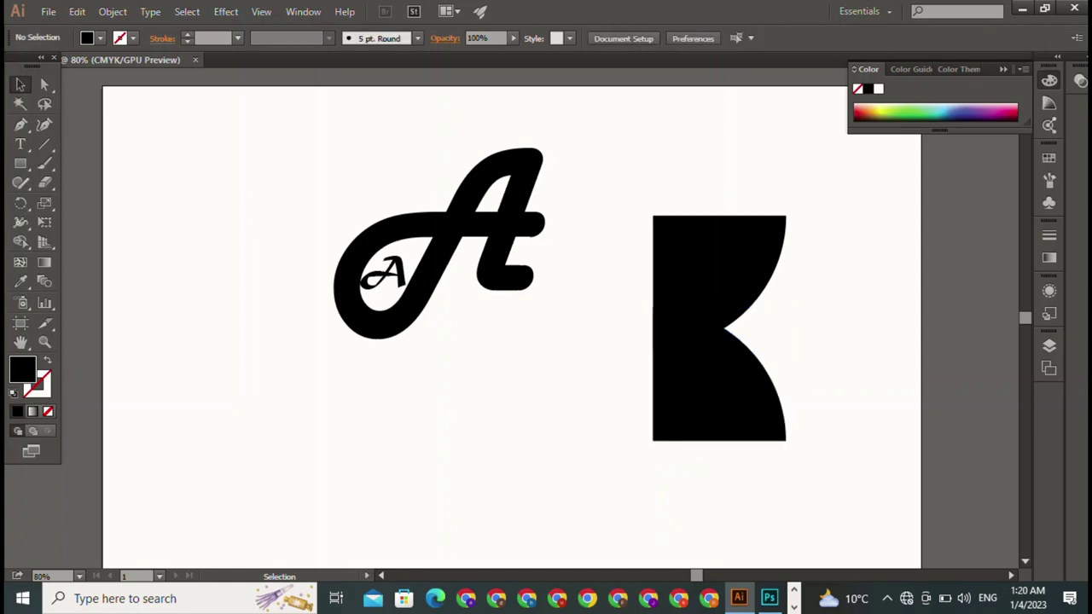
pyautogui.click(695, 264)
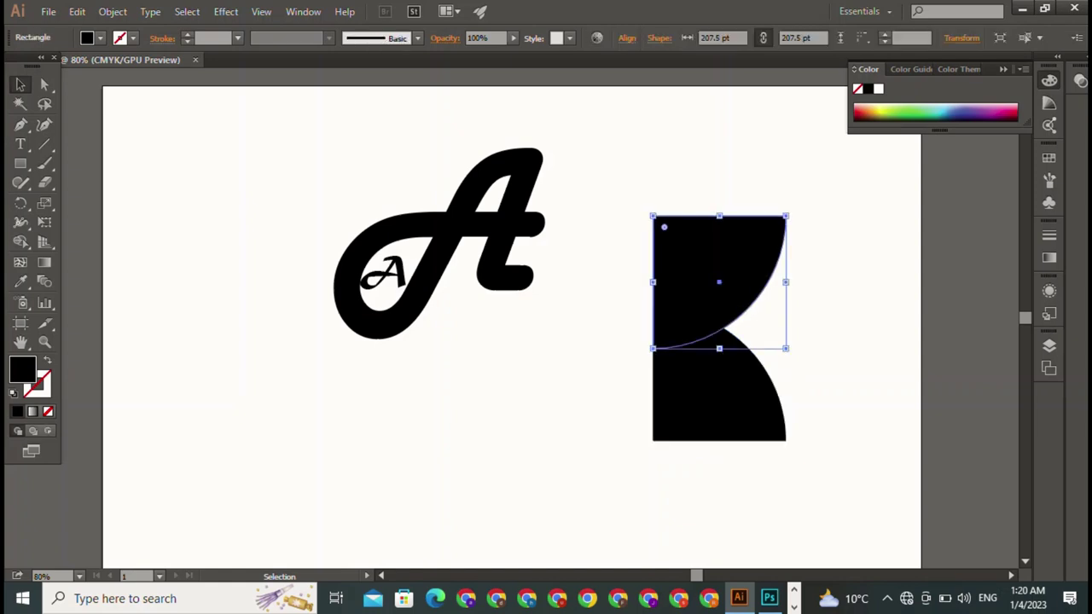
pyautogui.hotkey('ctrl', 'shift', 'a')
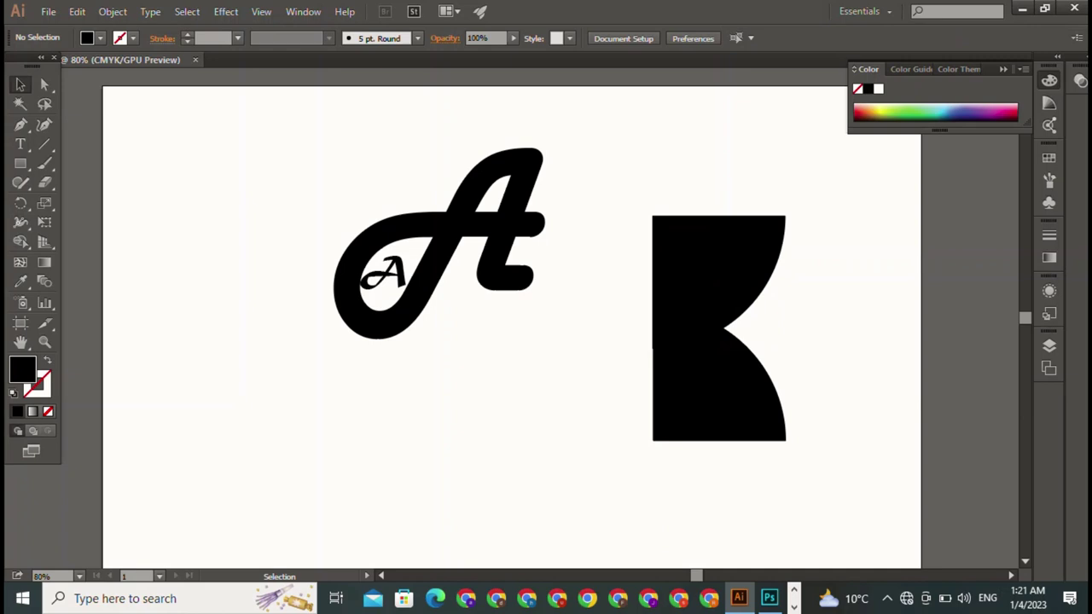
# Copy both quarter-circles to the right and reflect the copy across the vertical axis
pyautogui.moveTo(692, 179); pyautogui.dragTo(748, 450)
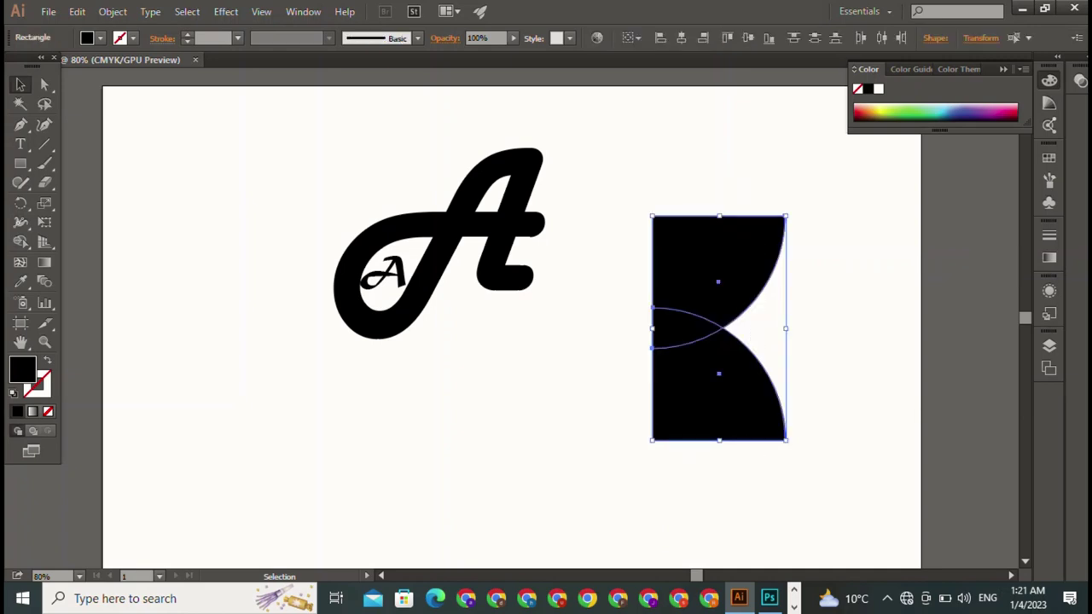
pyautogui.moveTo(718, 327); pyautogui.dragTo(833, 328)
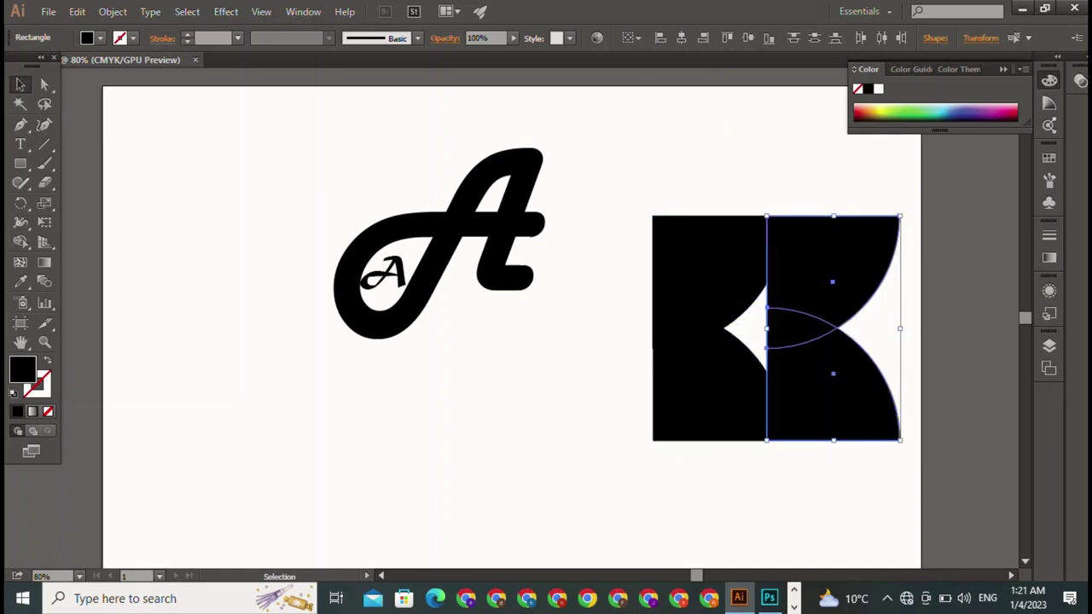
pyautogui.rightClick(829, 298)
pyautogui.moveTo(878, 489)
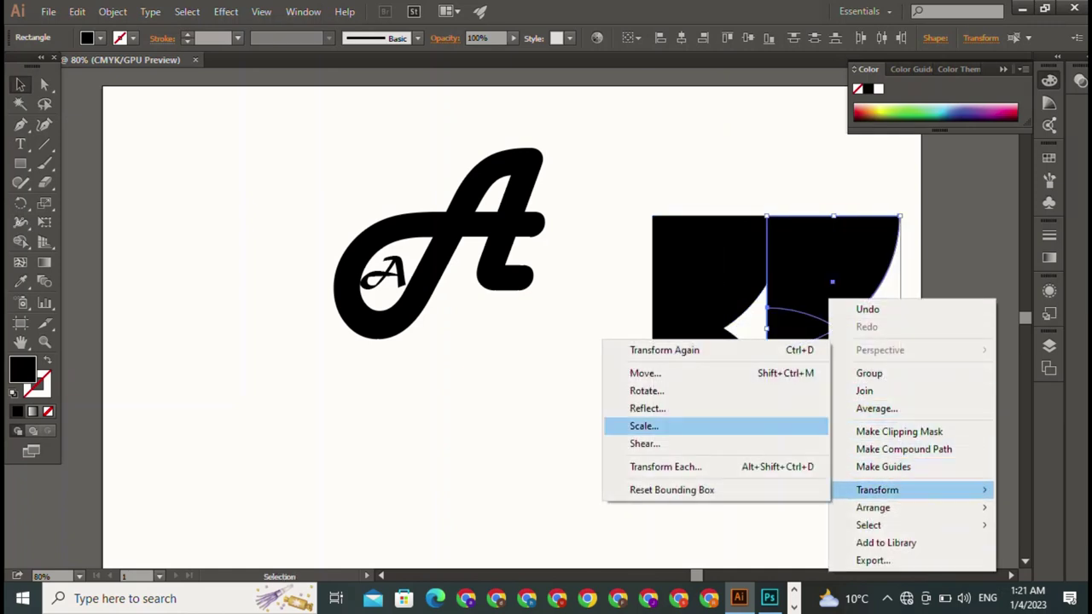
pyautogui.click(647, 408)
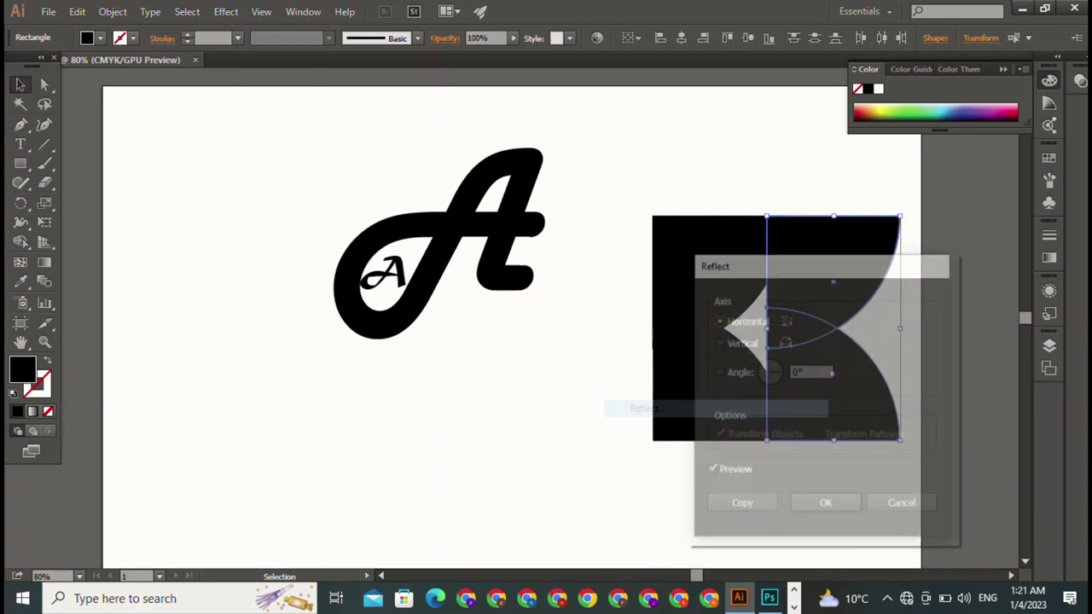
pyautogui.click(717, 342)
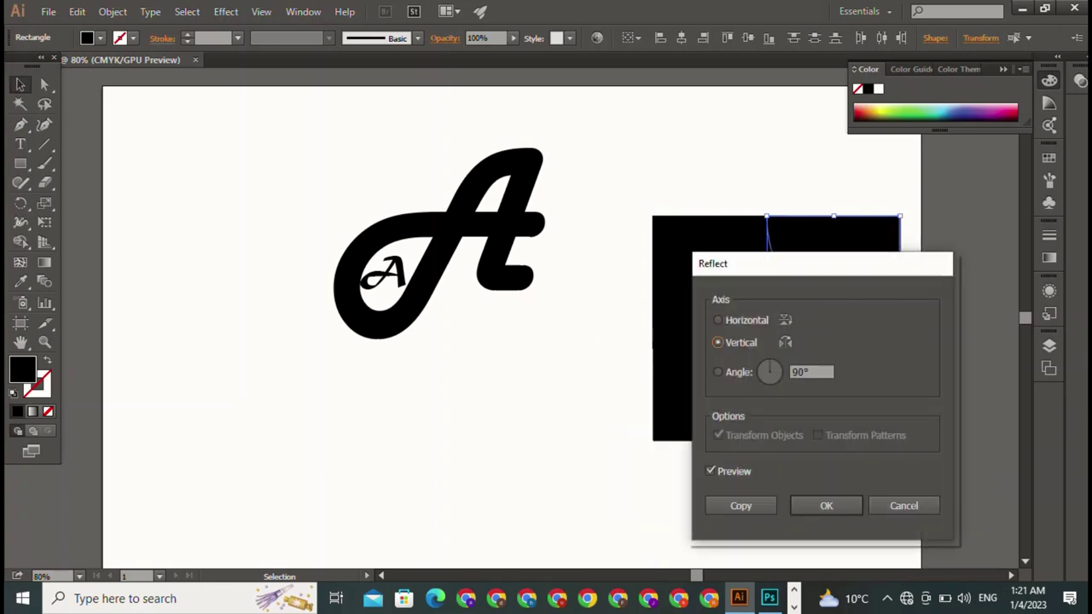
pyautogui.moveTo(785, 264)
pyautogui.mouseDown()
pyautogui.moveTo(498, 380)
pyautogui.moveTo(429, 344)
pyautogui.moveTo(336, 185)
pyautogui.mouseUp()
pyautogui.click(375, 429)
# Select the star-cutout square and its arcs and move them beneath the A letters
pyautogui.hotkey('ctrl', 'shift', 'a')
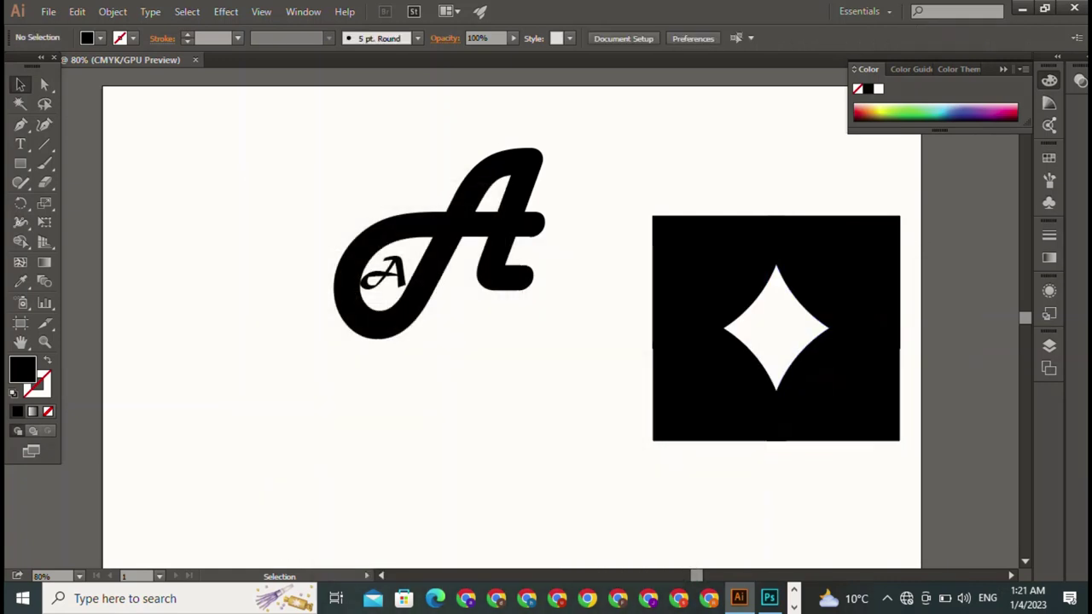
pyautogui.moveTo(677, 174); pyautogui.dragTo(902, 469)
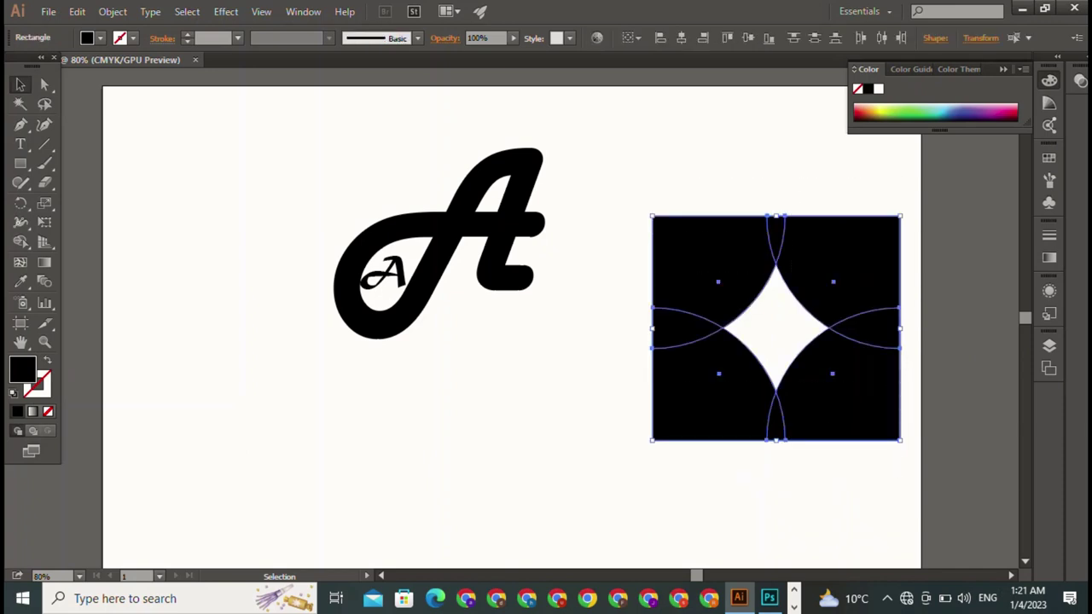
pyautogui.press('a')
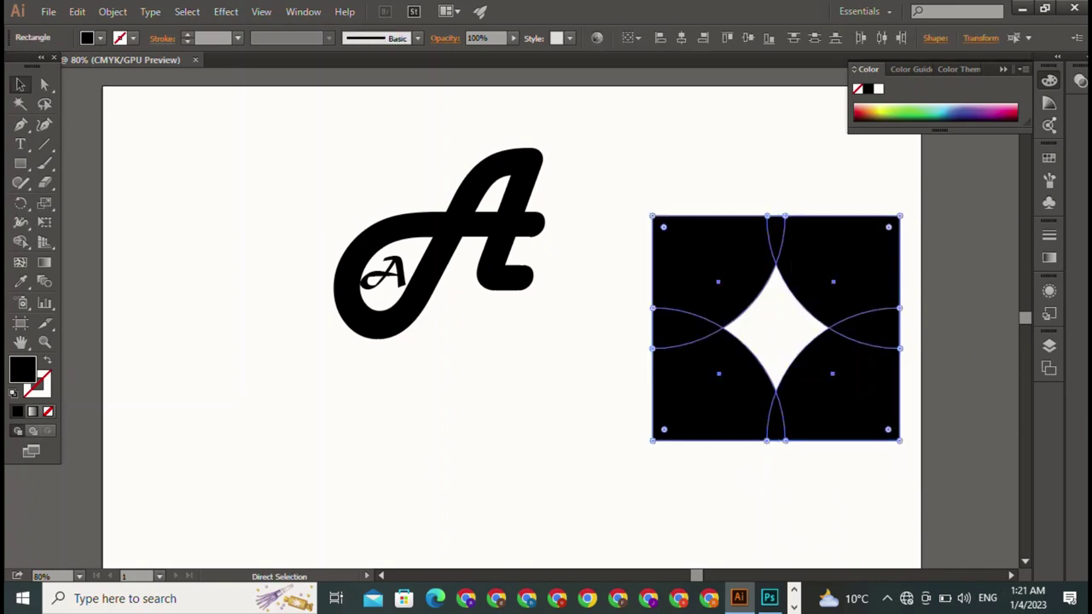
pyautogui.press('v')
pyautogui.moveTo(836, 384); pyautogui.dragTo(563, 490)
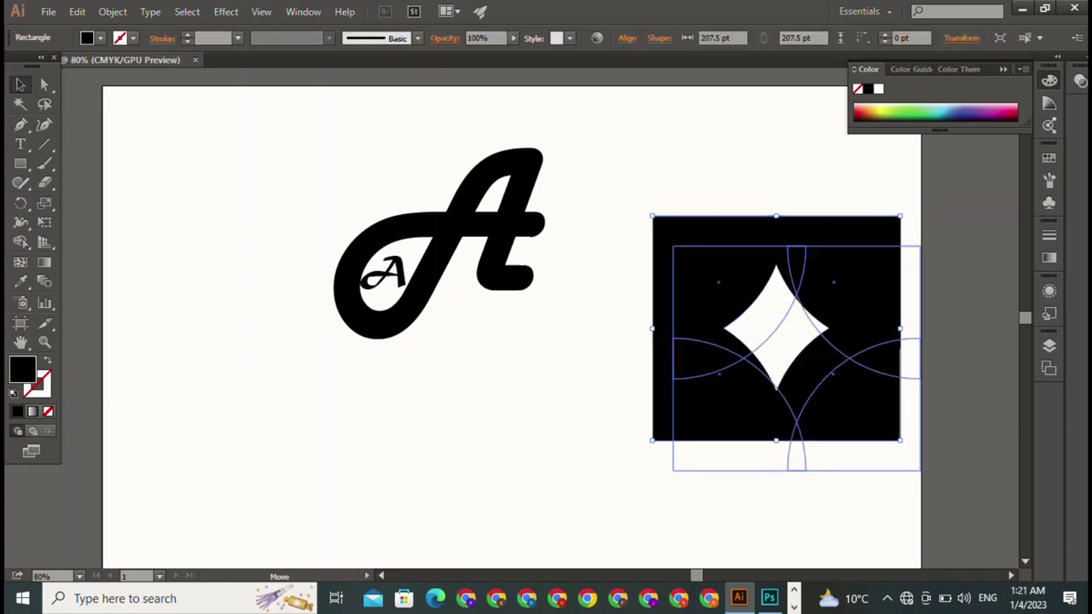
# Scale the square artwork up to about 313 pt and reselect it
pyautogui.moveTo(628, 322); pyautogui.dragTo(778, 208)
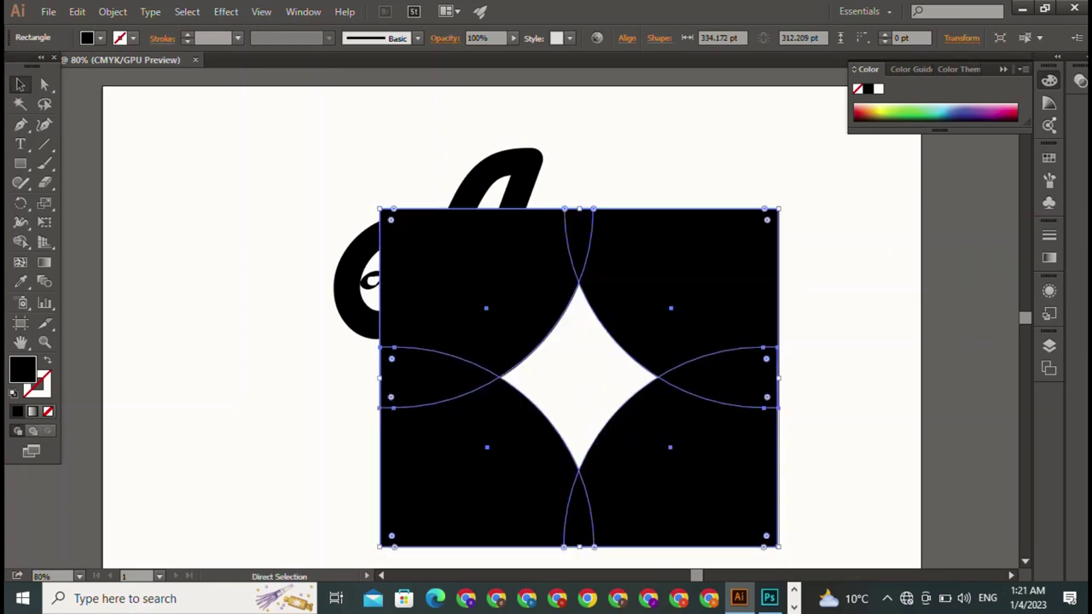
pyautogui.hotkey('ctrl', 'z')
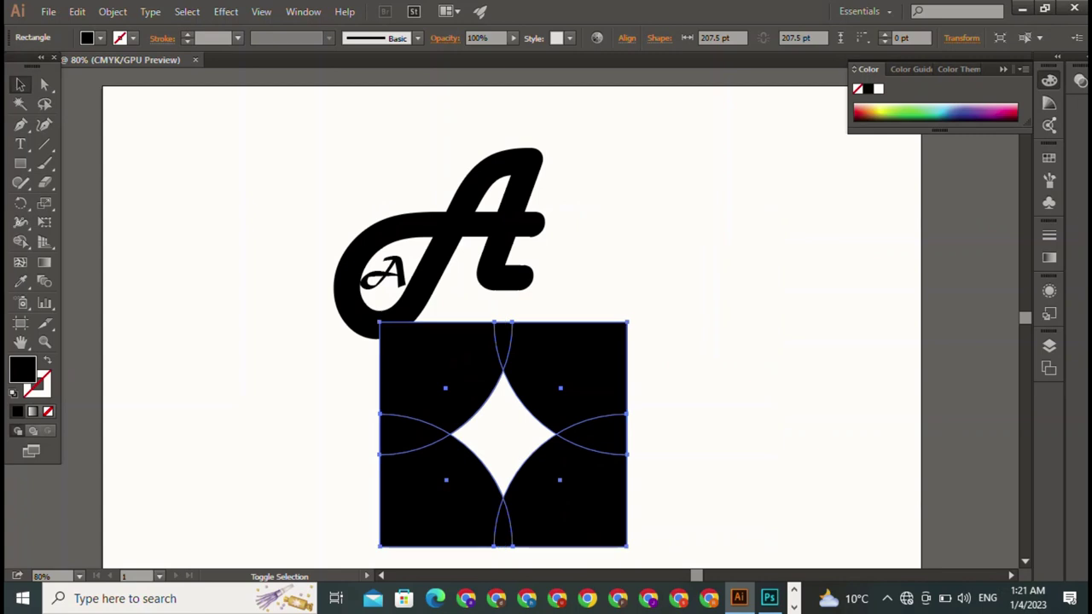
pyautogui.moveTo(628, 322); pyautogui.dragTo(752, 208)
pyautogui.click(503, 175)
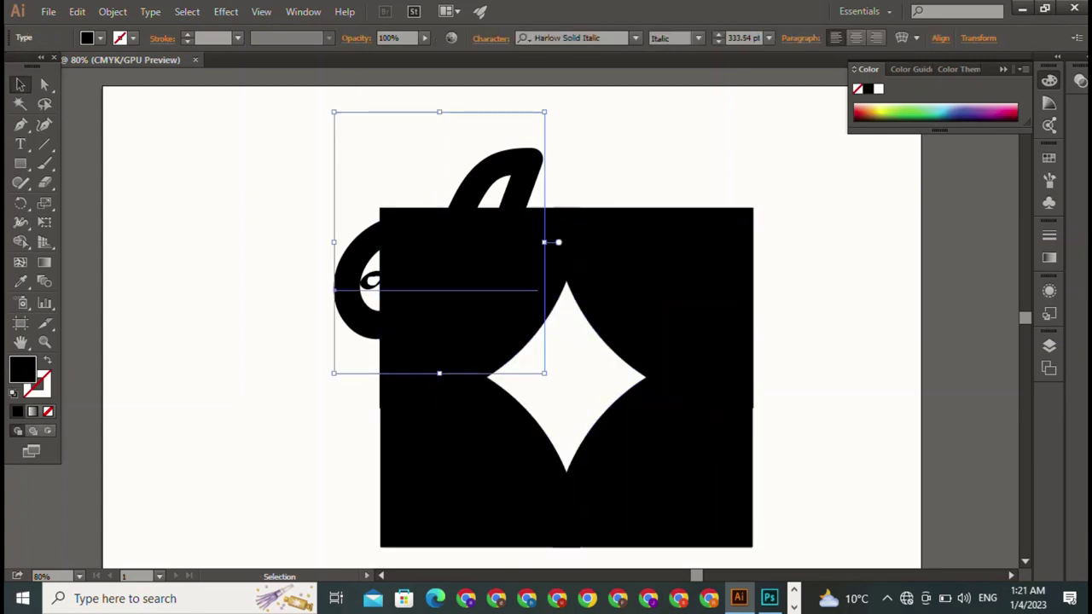
pyautogui.click(648, 477)
pyautogui.click(845, 443)
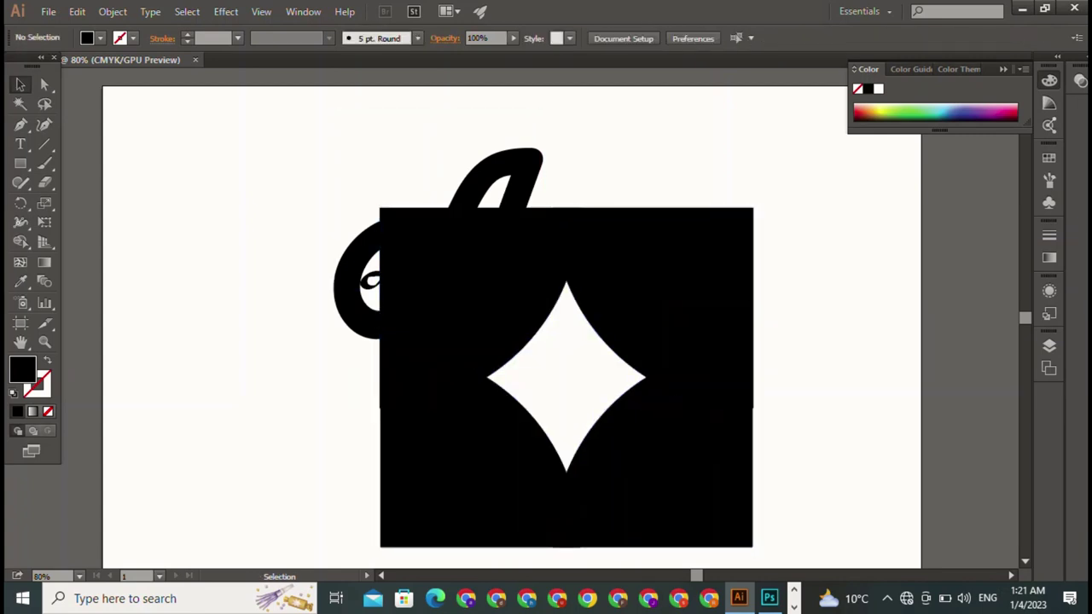
pyautogui.click(577, 307)
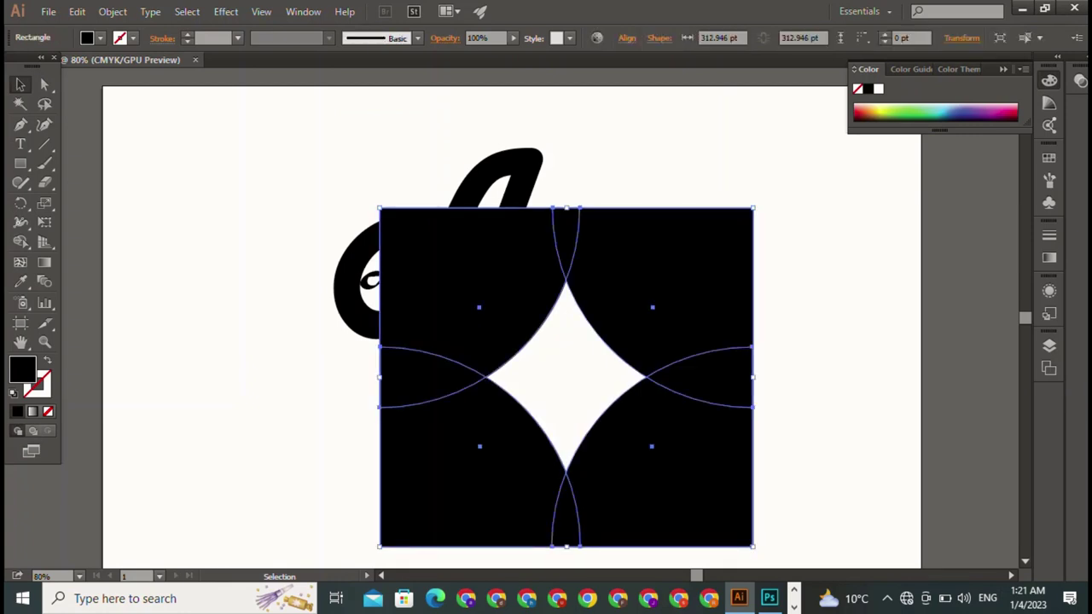
# Remove the square artwork's fill and give it a 4 pt black stroke
pyautogui.click(99, 38)
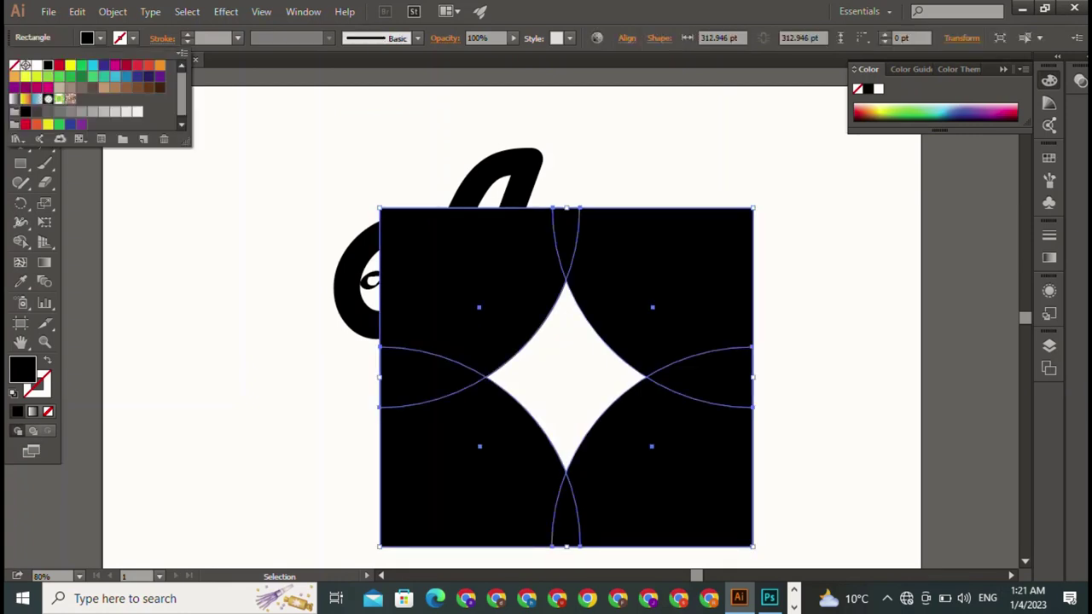
pyautogui.click(14, 65)
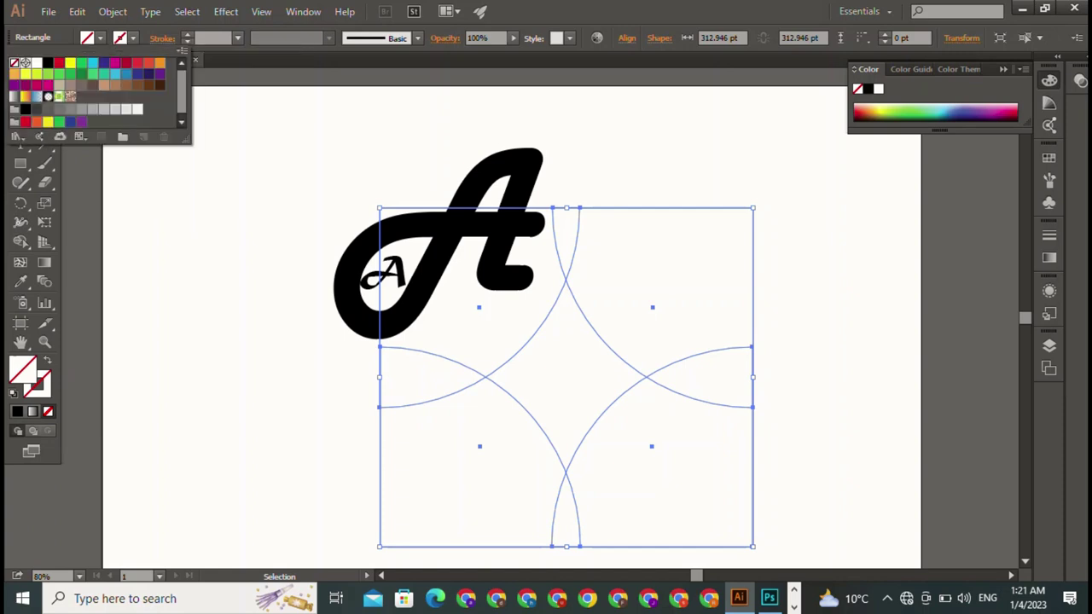
pyautogui.click(47, 63)
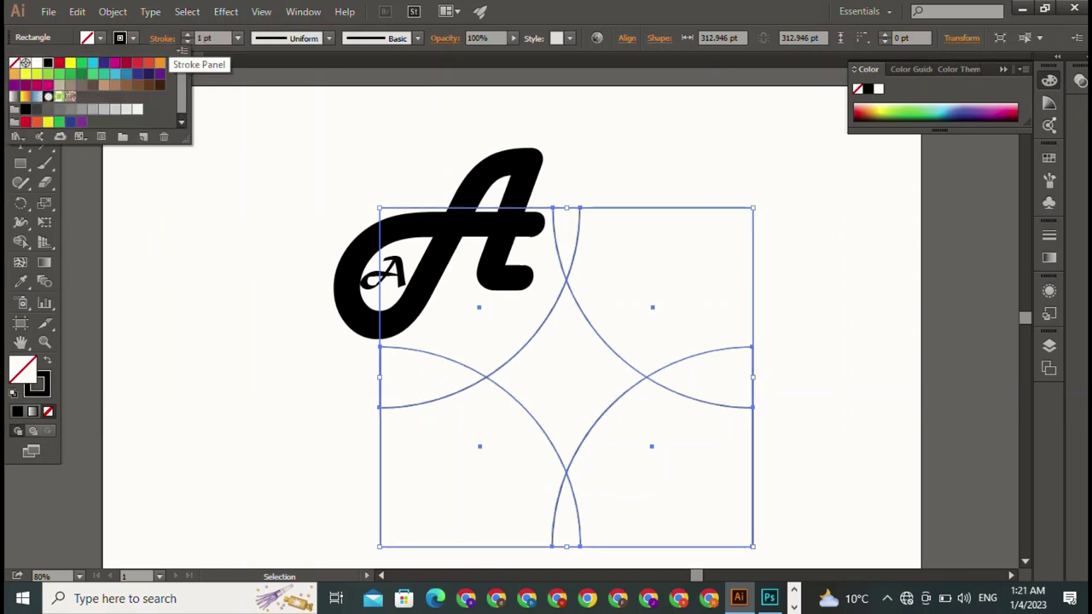
pyautogui.click(186, 34)
pyautogui.click(186, 34)
pyautogui.click(187, 34)
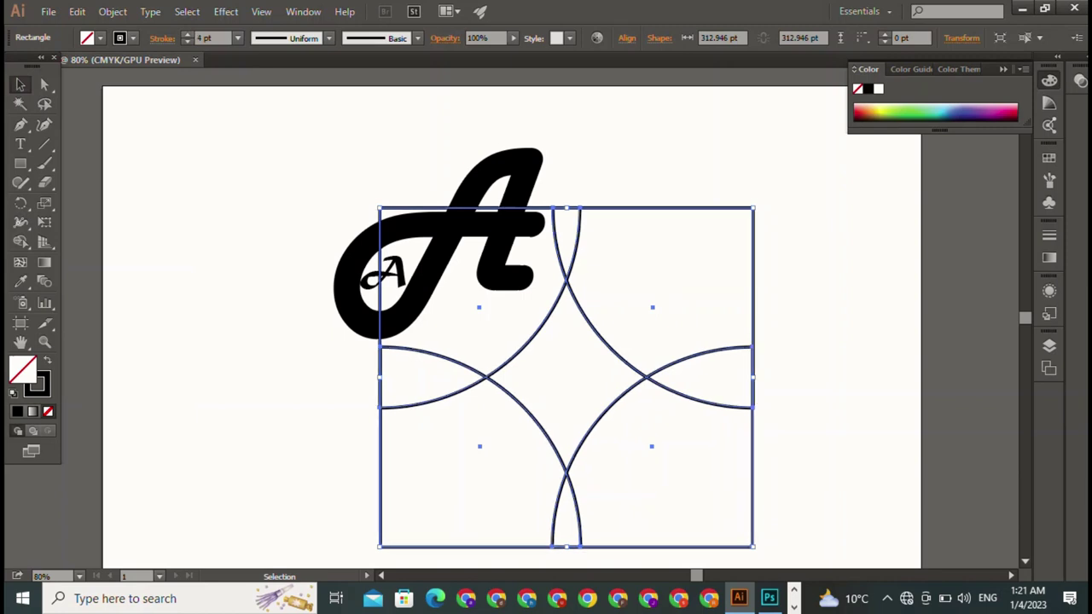
pyautogui.hotkey('ctrl', 'shift', 'a')
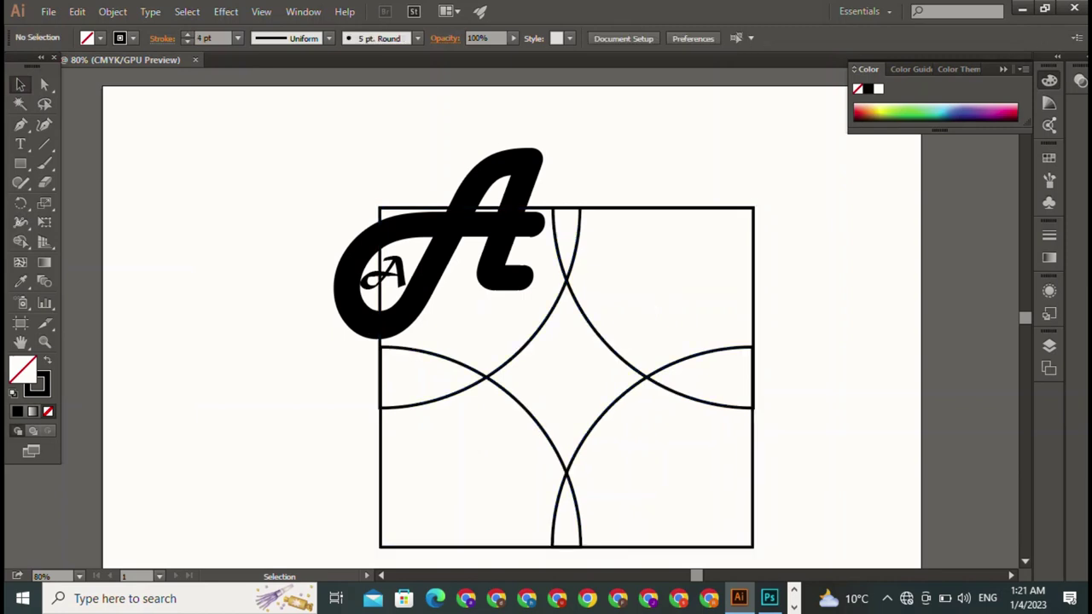
pyautogui.click(503, 196)
# Select both A letters together and scale the monogram down
pyautogui.moveTo(543, 112); pyautogui.dragTo(457, 222)
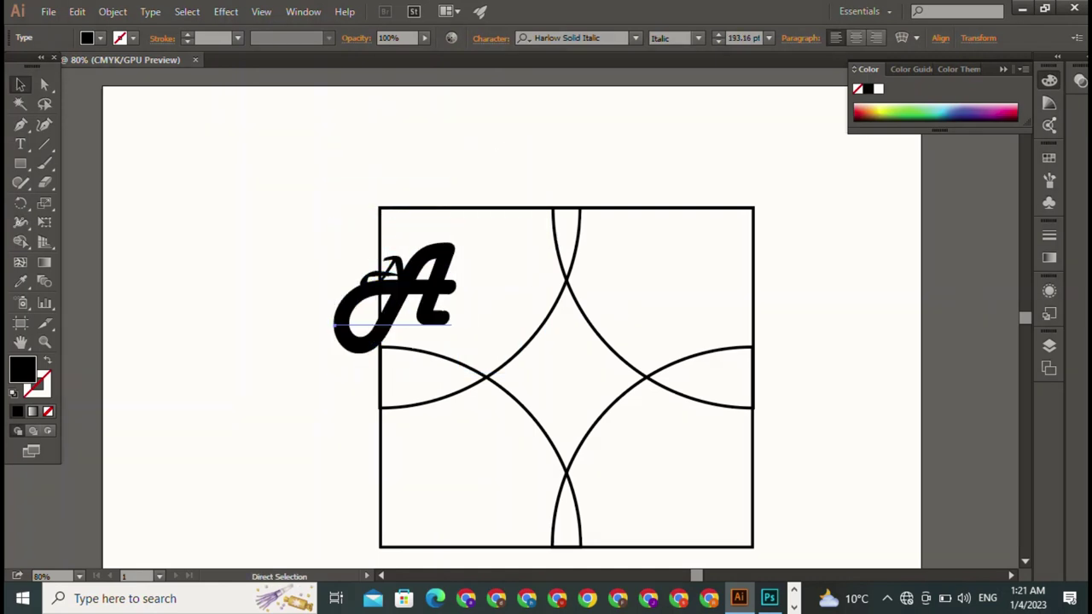
pyautogui.hotkey('ctrl', 'z')
pyautogui.keyDown('shift'); pyautogui.click(384, 274); pyautogui.keyUp('shift')
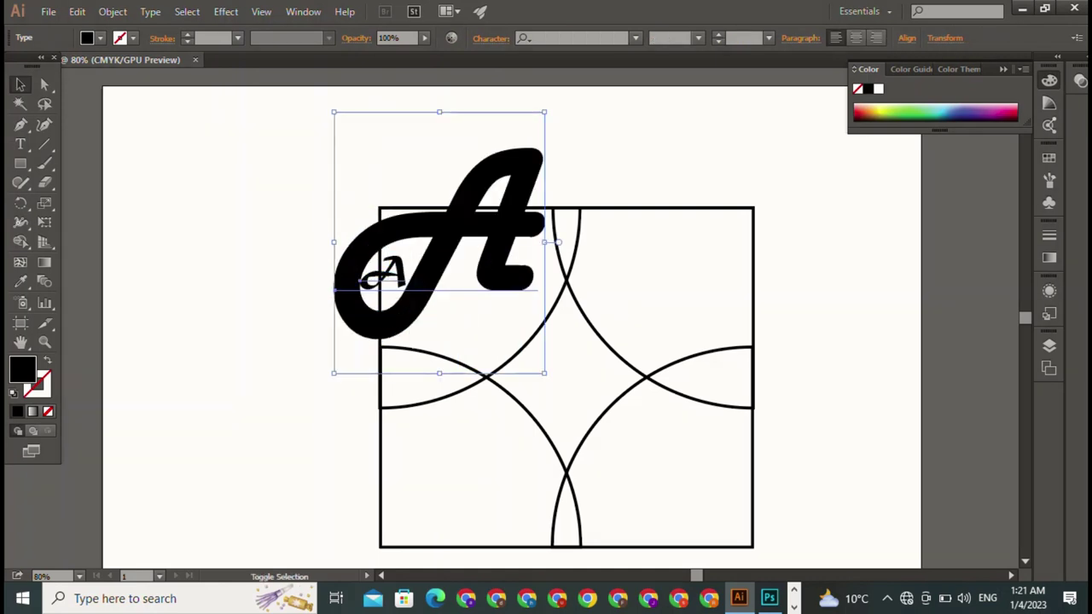
pyautogui.moveTo(543, 111); pyautogui.dragTo(434, 249)
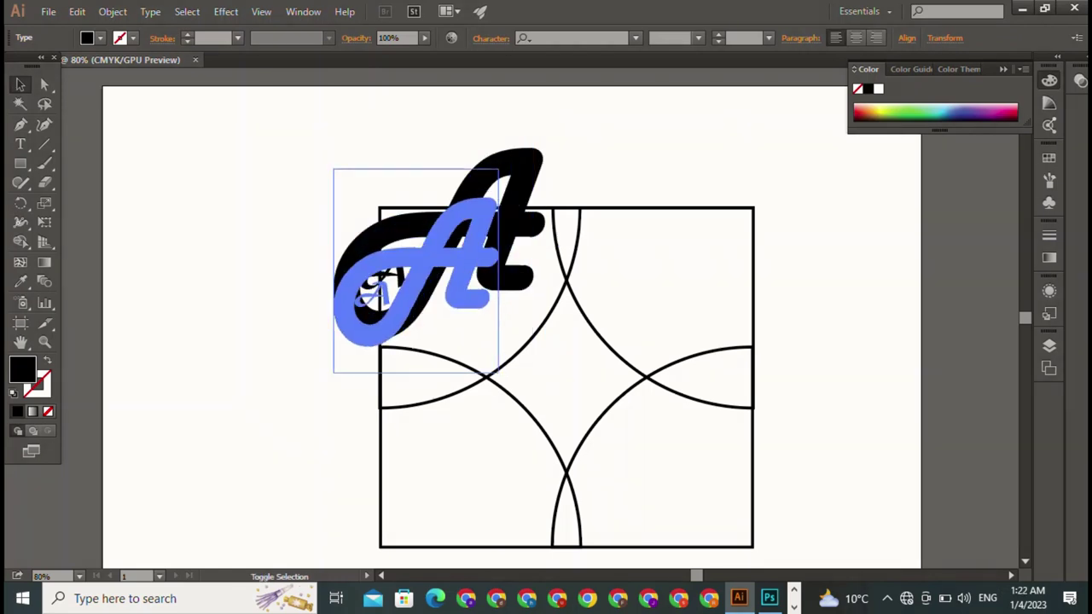
# Shrink the A to about 125.17 pt and centre it inside the star
pyautogui.moveTo(384, 307); pyautogui.dragTo(561, 371)
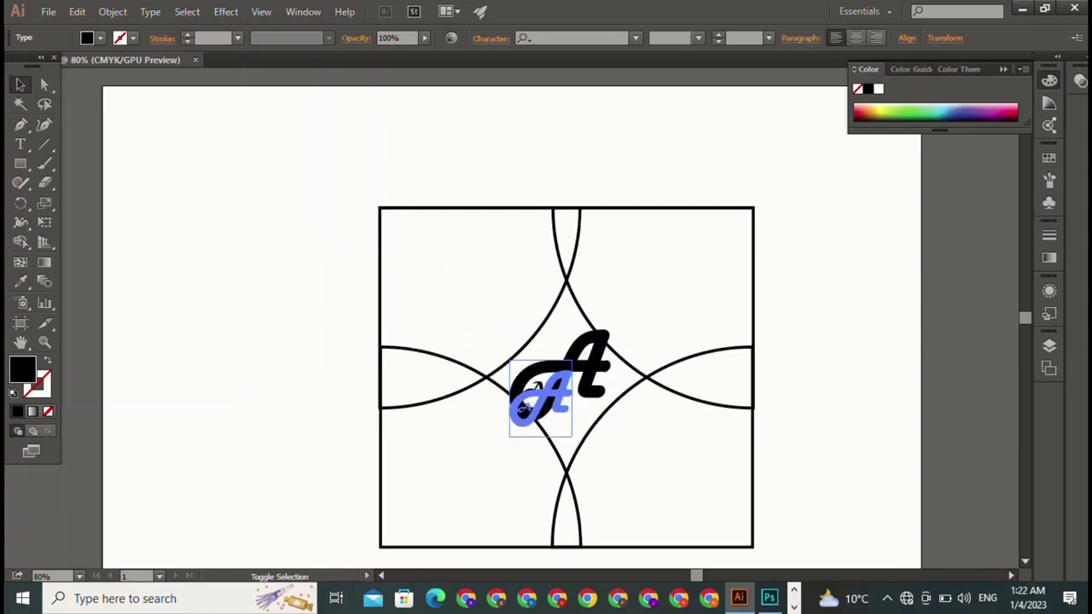
pyautogui.moveTo(610, 313); pyautogui.dragTo(570, 367)
pyautogui.moveTo(537, 405)
pyautogui.mouseDown()
pyautogui.moveTo(547, 368)
pyautogui.moveTo(532, 387)
pyautogui.mouseUp()
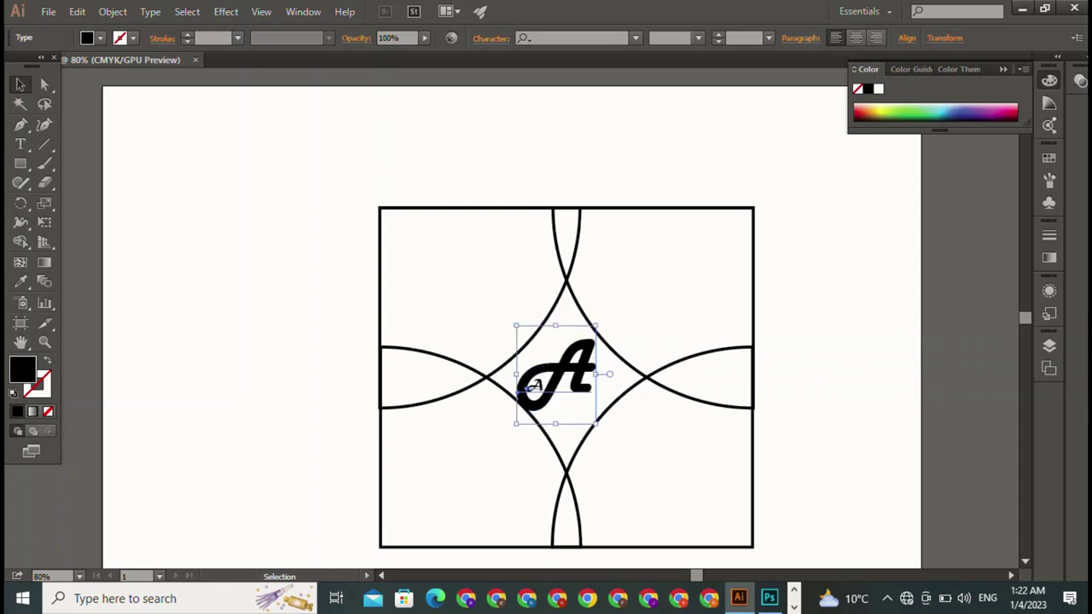
pyautogui.moveTo(533, 386); pyautogui.dragTo(545, 390)
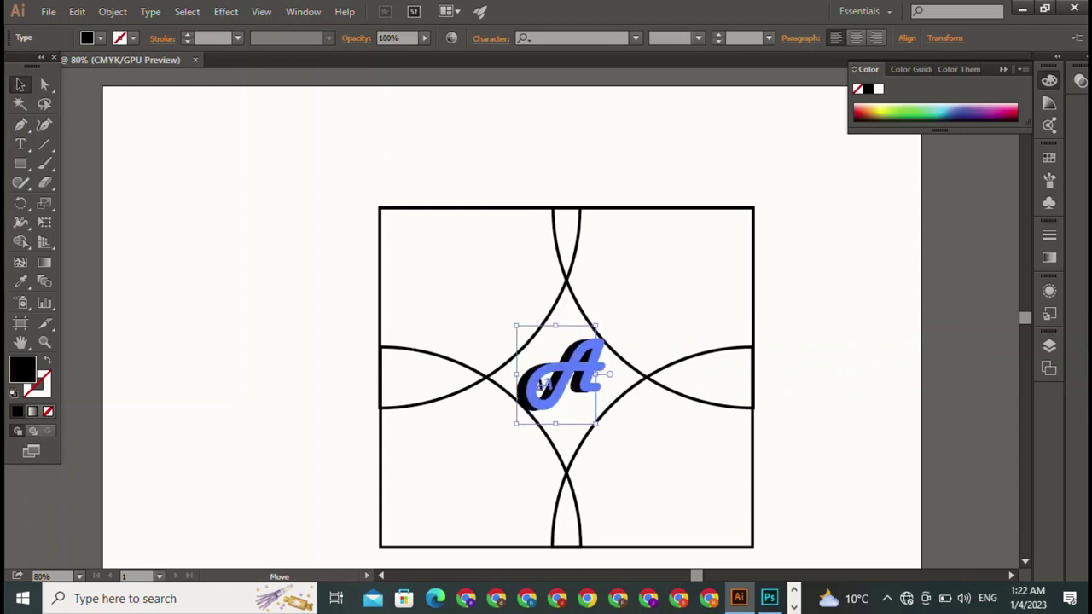
pyautogui.moveTo(545, 390); pyautogui.dragTo(552, 395)
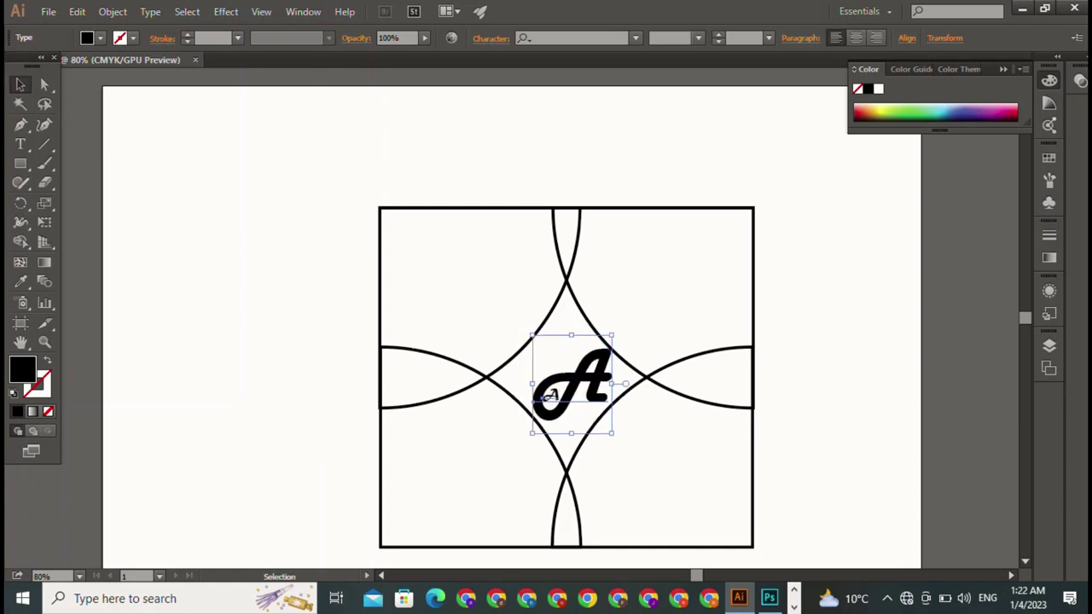
pyautogui.hotkey('ctrl', 'shift', 'a')
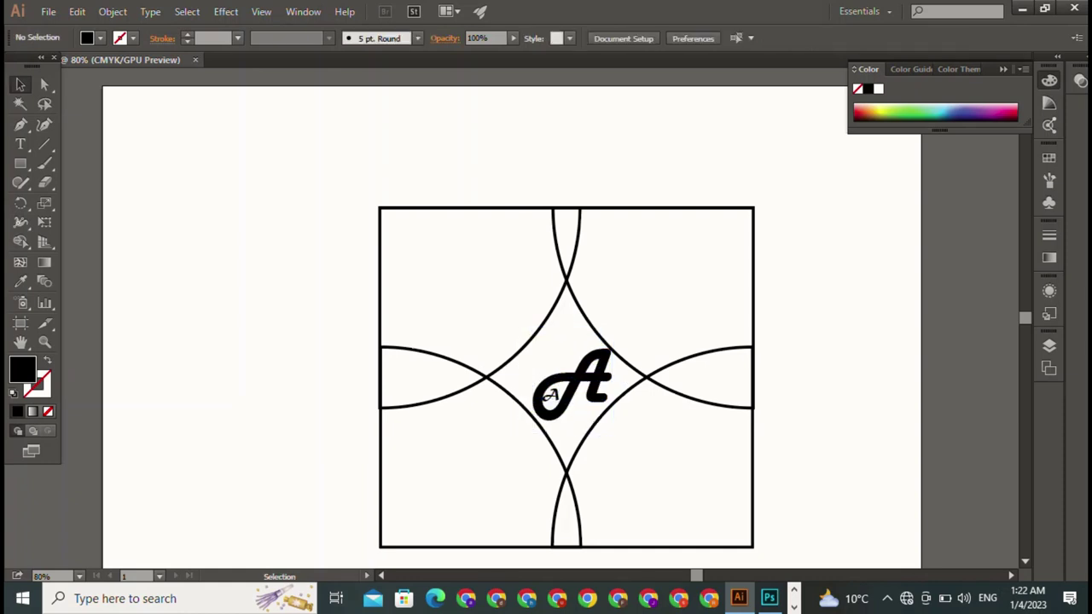
pyautogui.moveTo(550, 394)
pyautogui.mouseDown()
pyautogui.moveTo(534, 385)
pyautogui.moveTo(544, 390)
pyautogui.mouseUp()
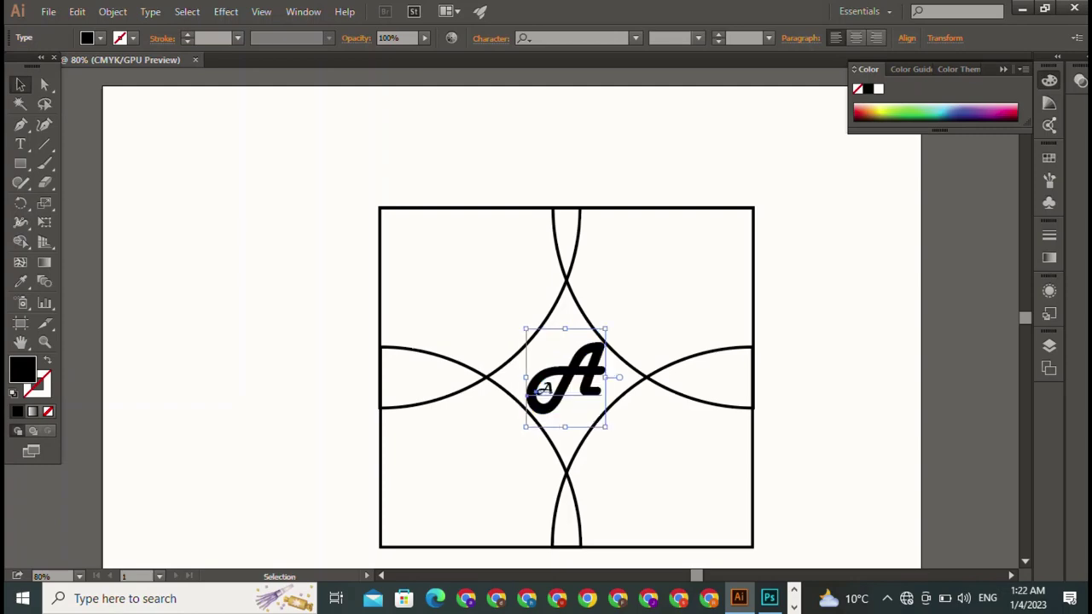